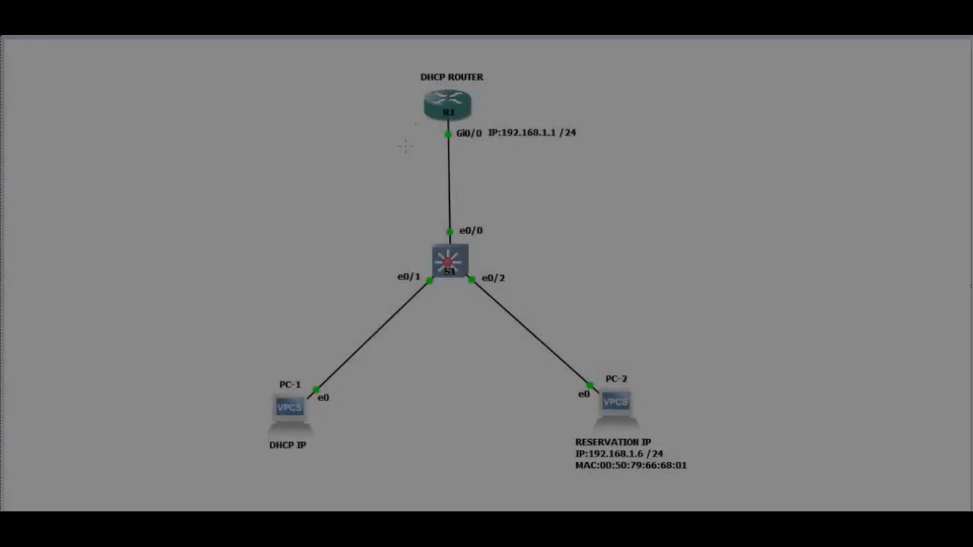
- Point out R1's Gi0/0, PC-1, PC-2 and R1's links toward the switch and PC-1 in the topology
{"action": "left_click_drag", "start_coordinate": [403, 149], "coordinate": [429, 128]}
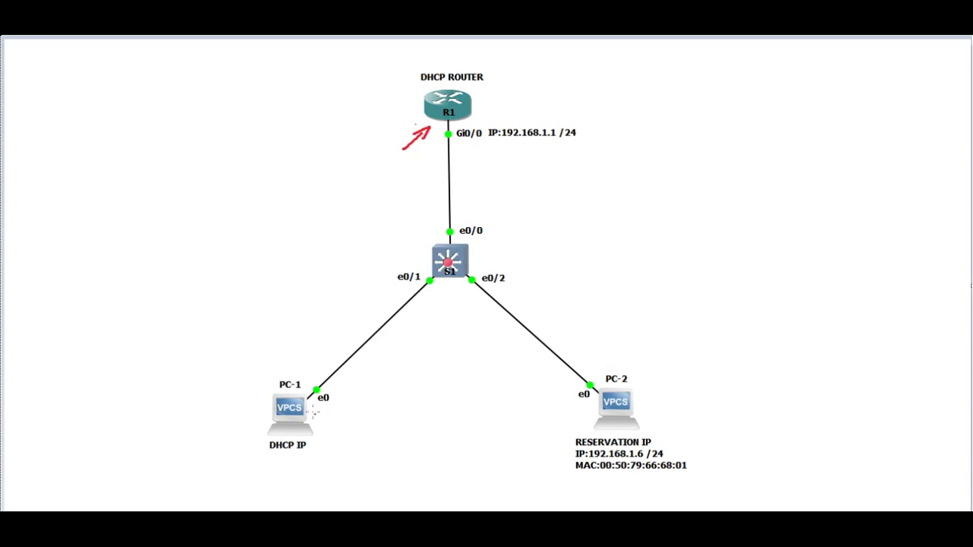
{"action": "mouse_move", "coordinate": [295, 336]}
{"action": "left_mouse_down"}
{"action": "mouse_move", "coordinate": [297, 370]}
{"action": "mouse_move", "coordinate": [304, 356]}
{"action": "left_mouse_up"}
{"action": "mouse_move", "coordinate": [612, 327]}
{"action": "left_mouse_down"}
{"action": "mouse_move", "coordinate": [612, 363]}
{"action": "mouse_move", "coordinate": [620, 346]}
{"action": "left_mouse_up"}
{"action": "left_click_drag", "start_coordinate": [424, 171], "coordinate": [441, 143]}
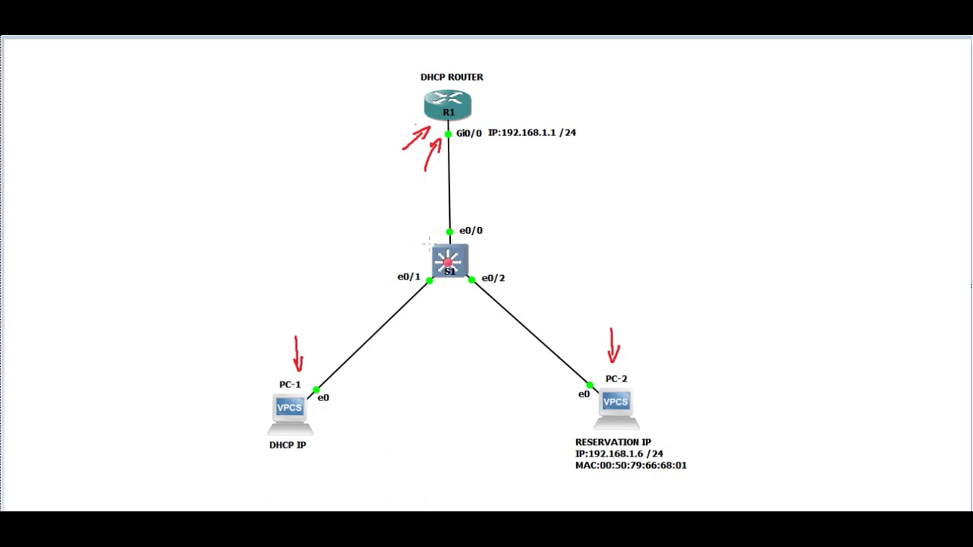
{"action": "mouse_move", "coordinate": [422, 202]}
{"action": "left_mouse_down"}
{"action": "mouse_move", "coordinate": [395, 260]}
{"action": "mouse_move", "coordinate": [417, 250]}
{"action": "left_mouse_up"}
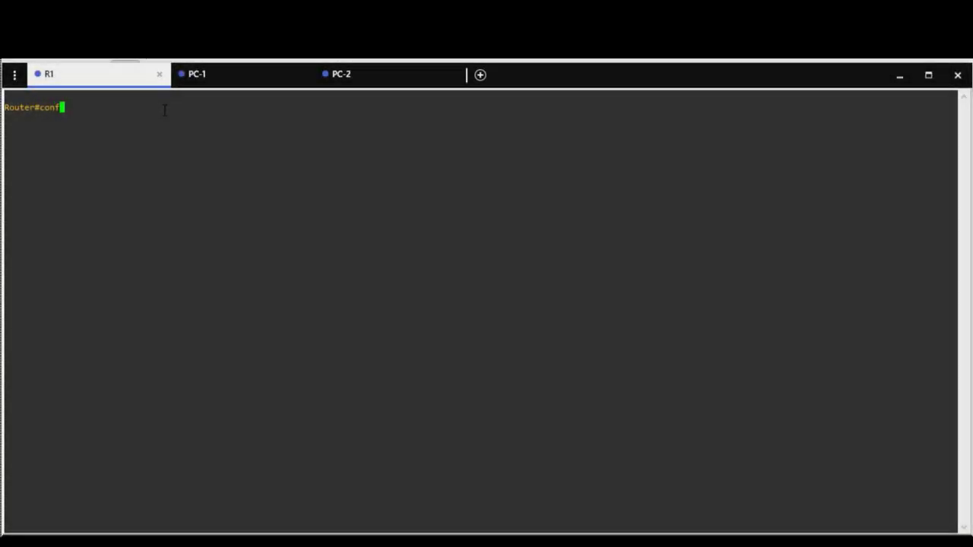
- Enter configuration for interface g0/0 and assign it 192.168.1.1 255.255.255.0
{"action": "type", "text": "t"}
{"action": "key", "text": "Return"}
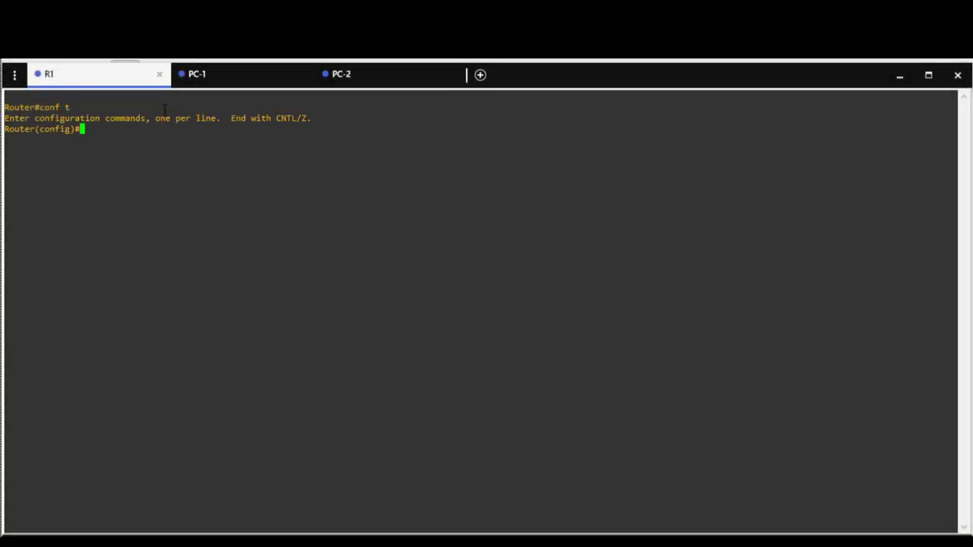
{"action": "type", "text": "int g0/0"}
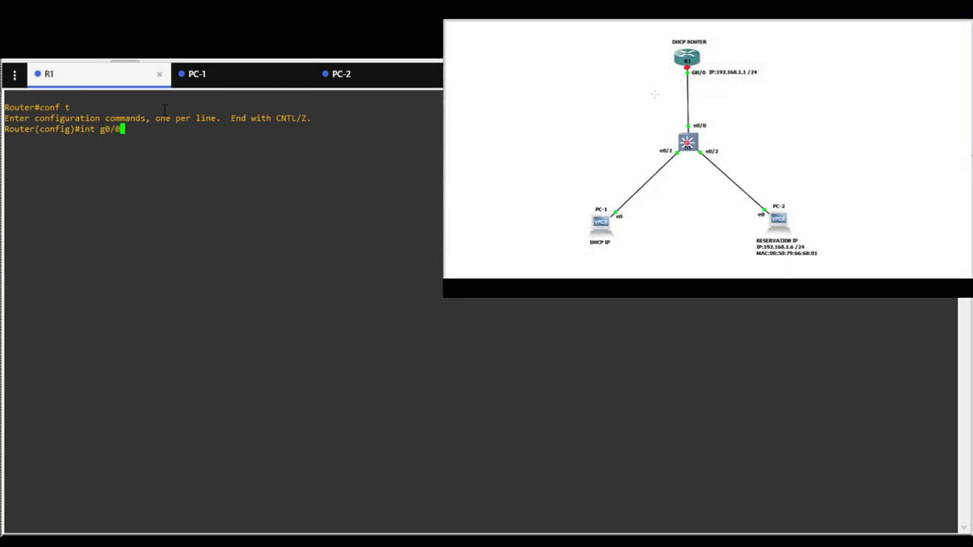
{"action": "key", "text": "Return"}
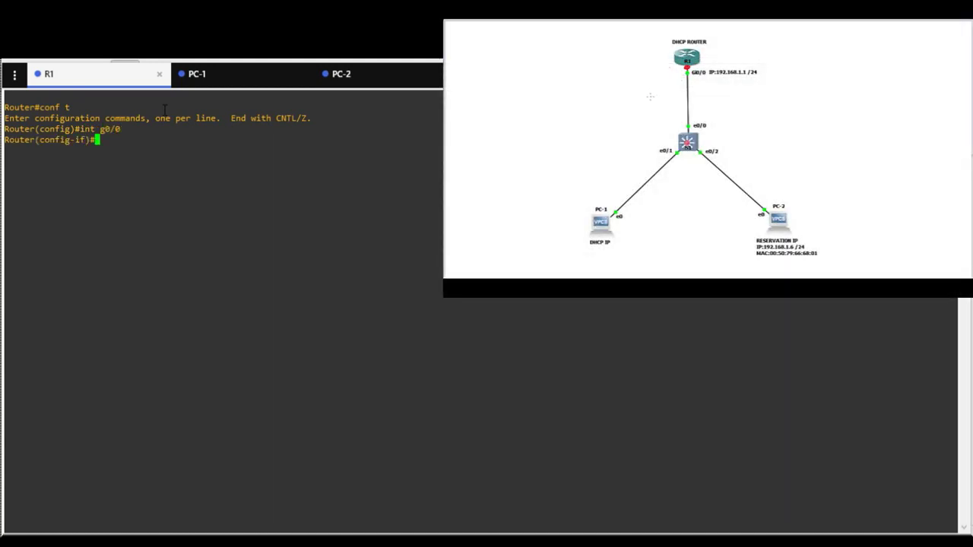
{"action": "left_click_drag", "start_coordinate": [651, 97], "coordinate": [675, 74]}
{"action": "type", "text": "ip add 192"}
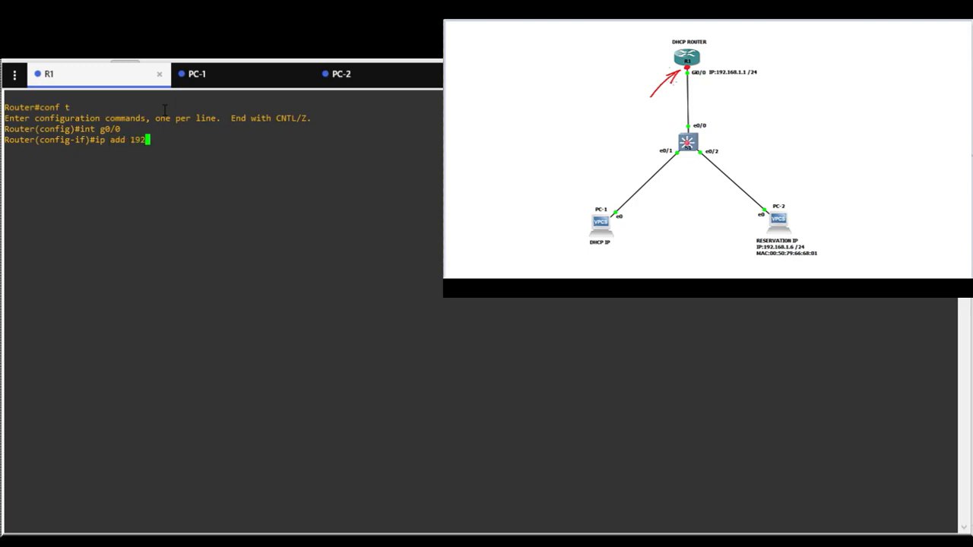
{"action": "type", "text": ".168.1.1 255."}
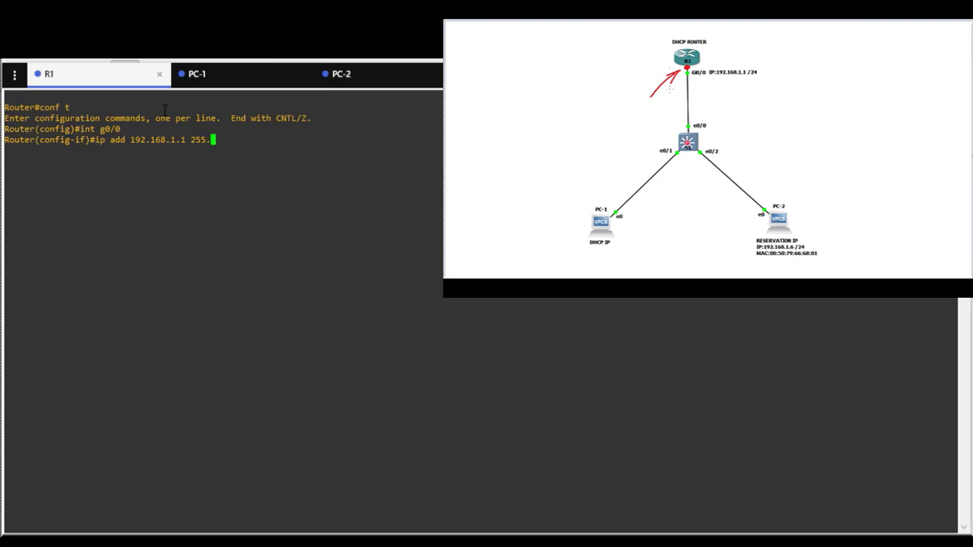
{"action": "type", "text": "255.255.0"}
{"action": "key", "text": "Return"}
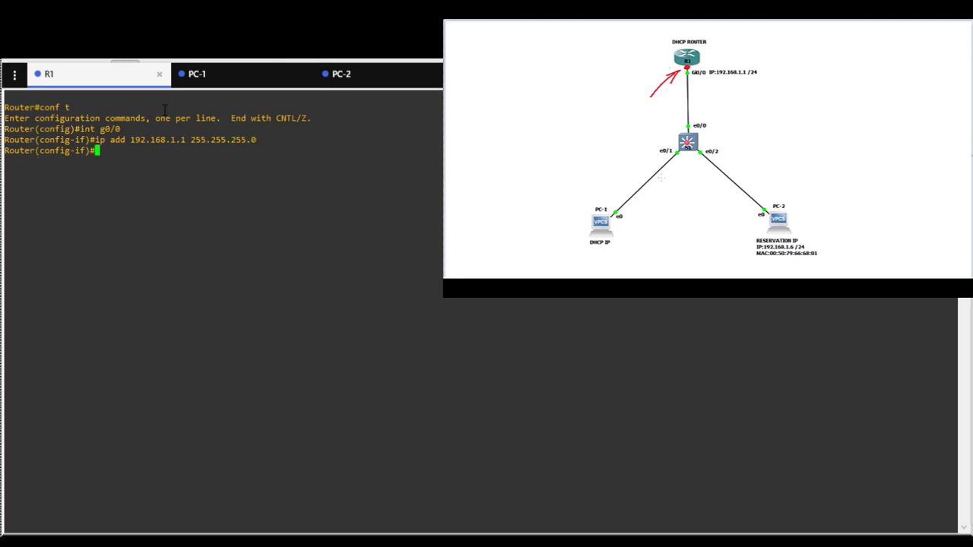
- Bring g0/0 up with no shutdown and return to global configuration
{"action": "type", "text": "no shutdwo"}
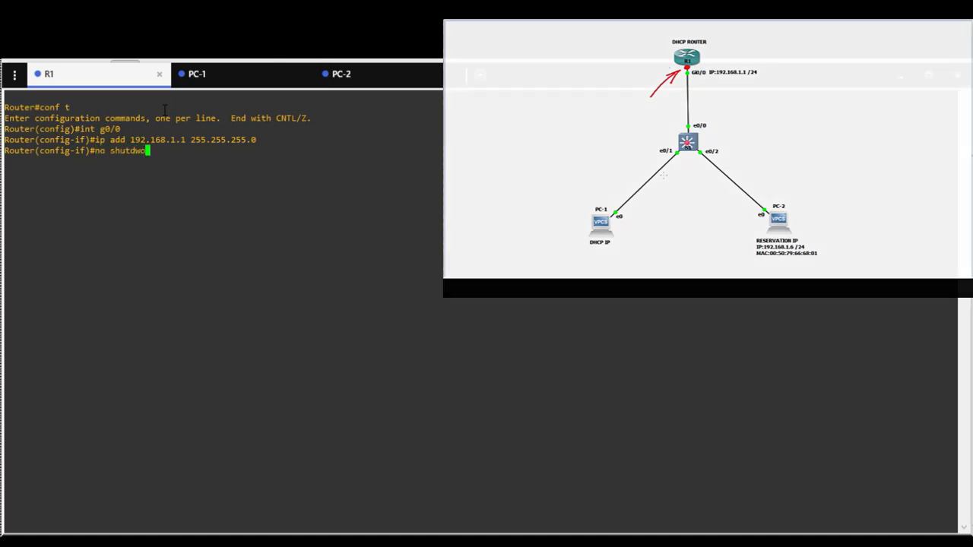
{"action": "key", "text": "BackSpace"}
{"action": "key", "text": "BackSpace"}
{"action": "type", "text": "own"}
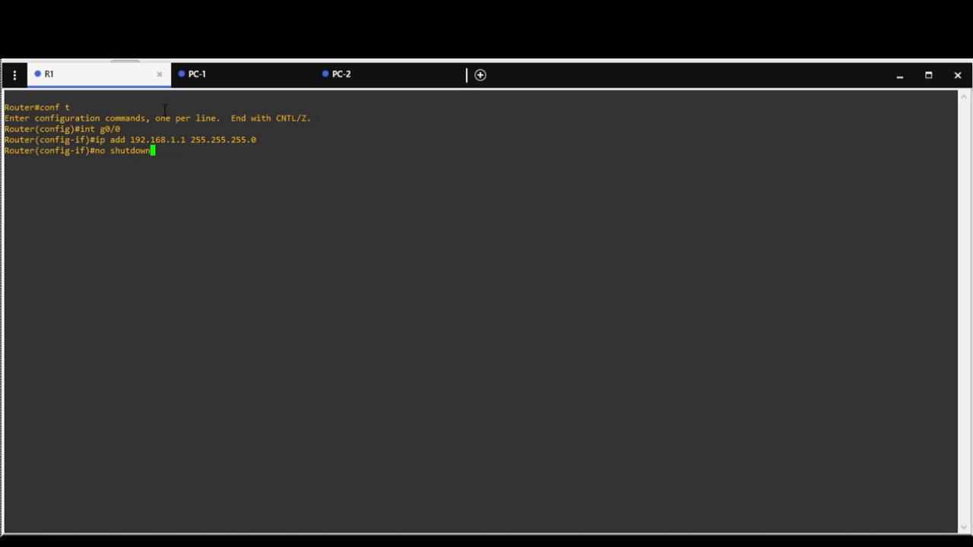
{"action": "key", "text": "Return"}
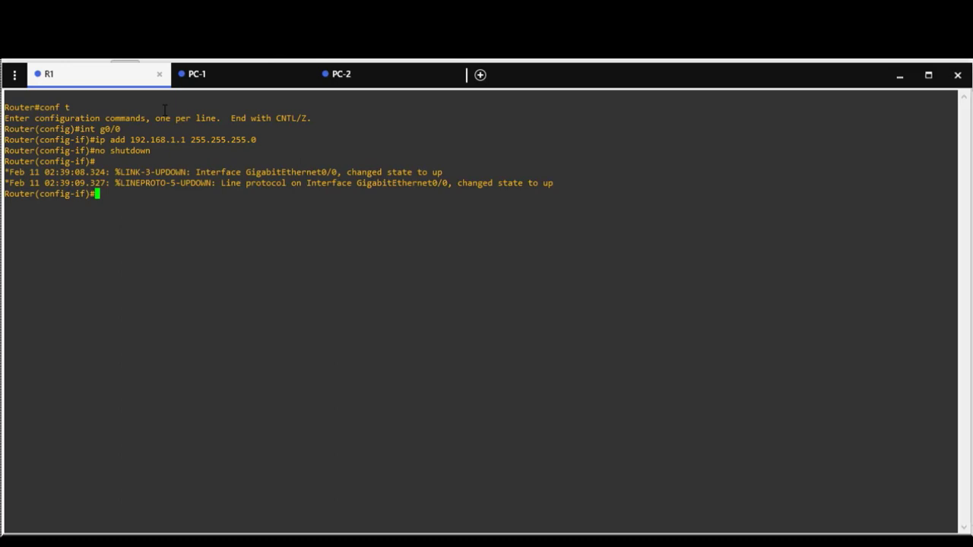
{"action": "type", "text": "exit"}
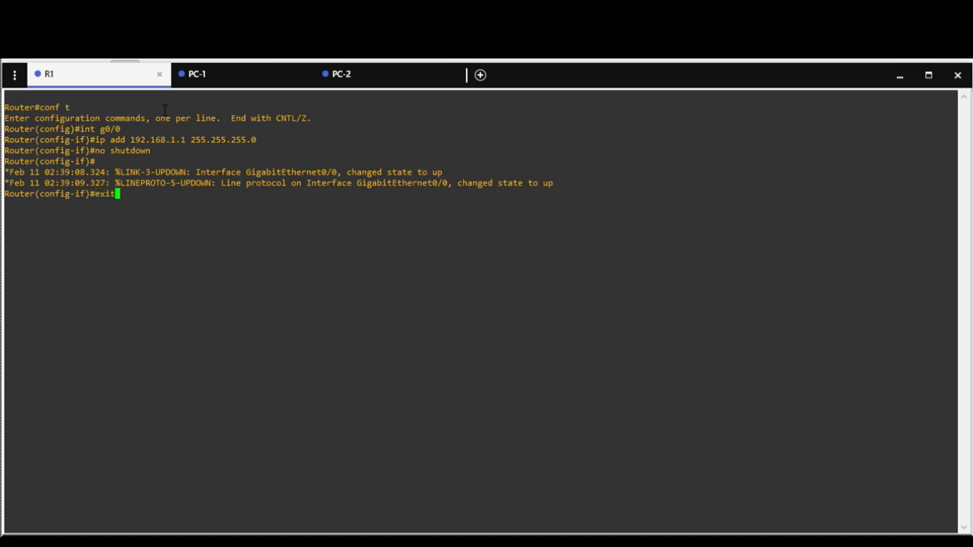
{"action": "key", "text": "Return"}
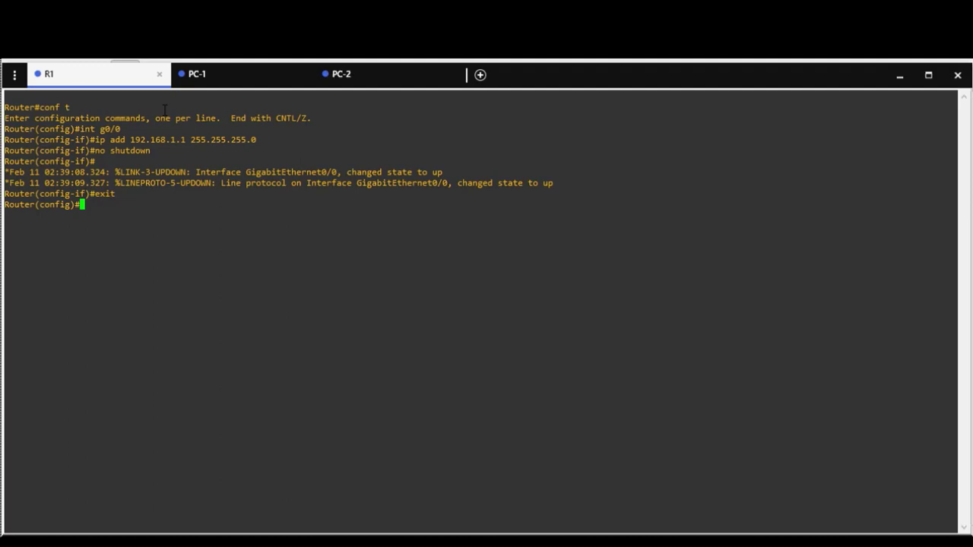
- Run ip dhcp excluded-address 192.168.1.5 192.168.1.10 on R1
{"action": "type", "text": "ip dhcp exl"}
{"action": "key", "text": "Tab"}
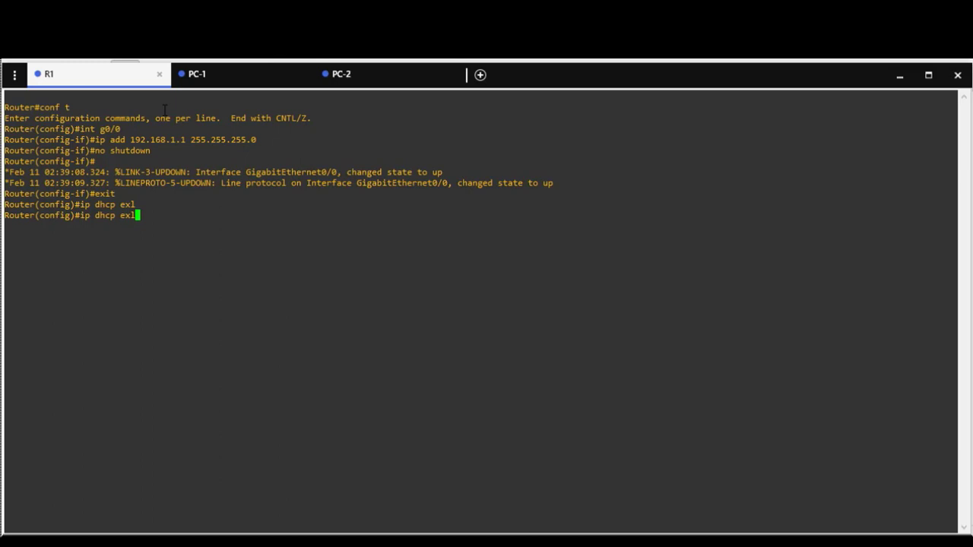
{"action": "key", "text": "BackSpace"}
{"action": "type", "text": "cl"}
{"action": "key", "text": "Tab"}
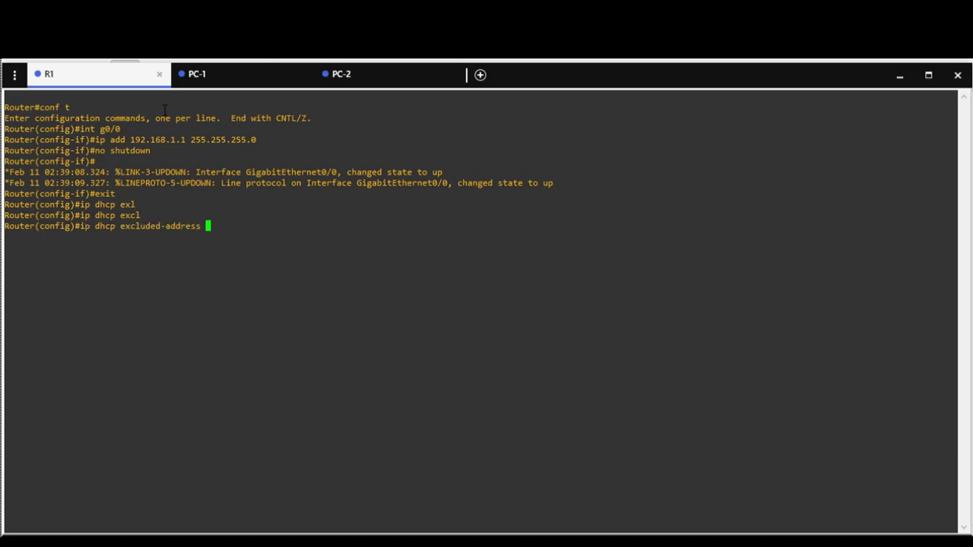
{"action": "type", "text": "192.168.1.5 192.168.1.10"}
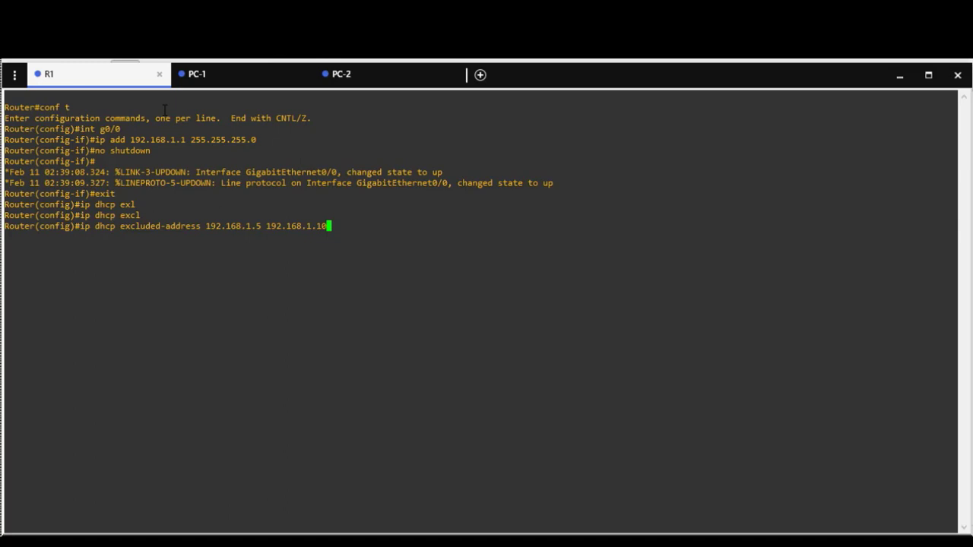
{"action": "key", "text": "Return"}
- Create DHCP pool LAB with network 192.168.1.0 255.255.255.0
{"action": "type", "text": "ig)#i"}
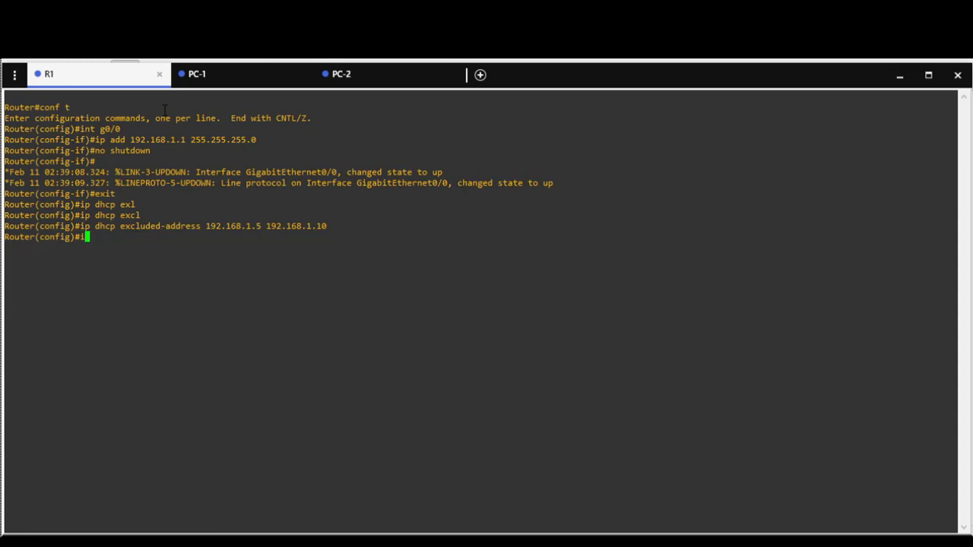
{"action": "type", "text": "p dhcp pool LAB"}
{"action": "key", "text": "Return"}
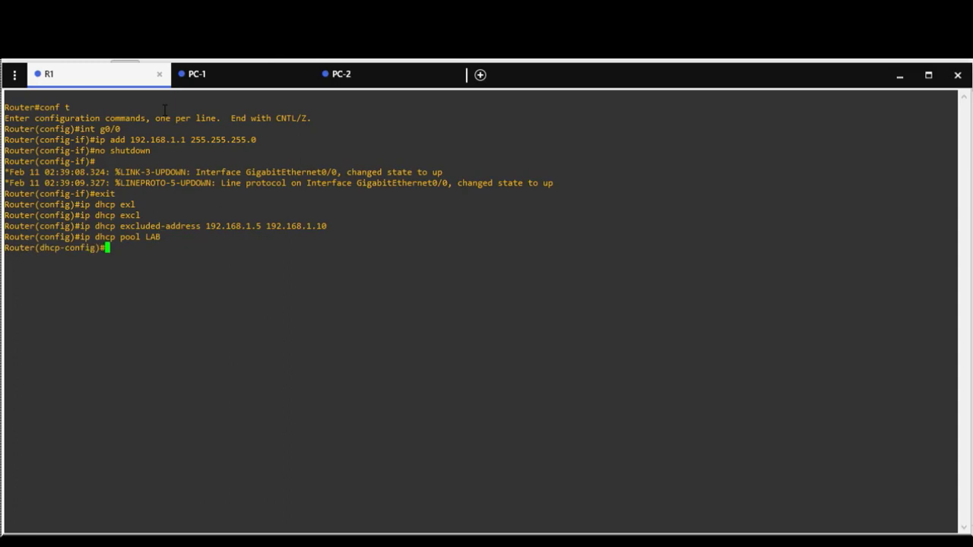
{"action": "type", "text": "network 192.168.1.0 25"}
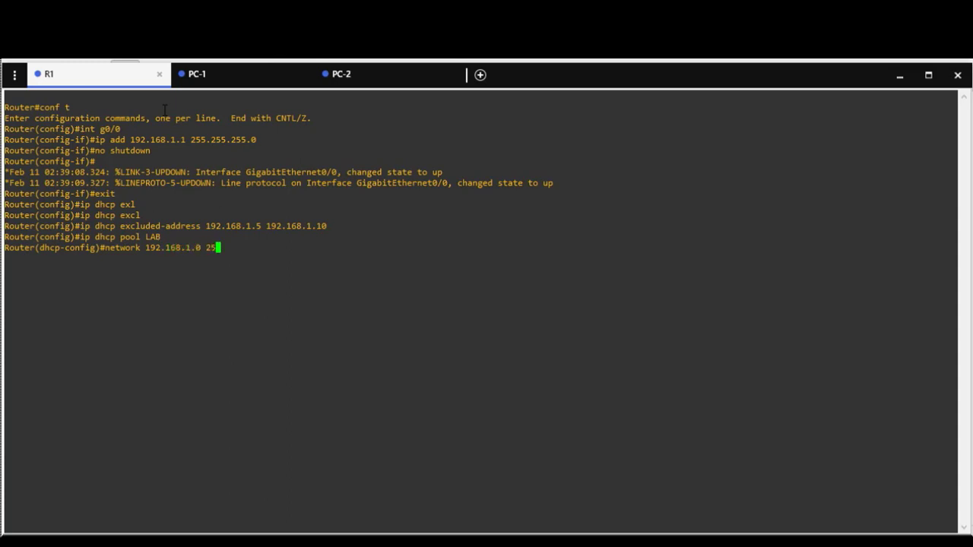
{"action": "type", "text": "5.255.255.0"}
{"action": "key", "text": "Return"}
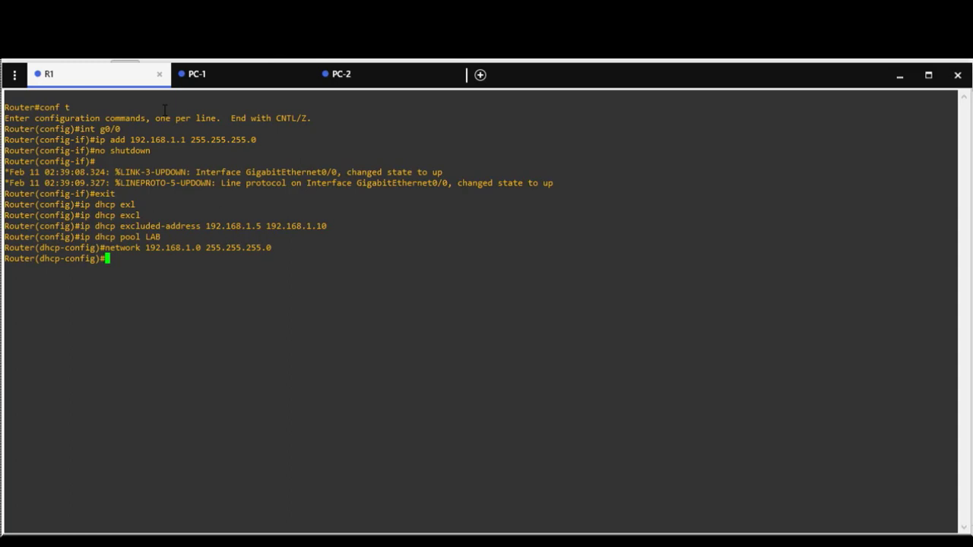
- Set the LAB pool's DNS server to 192.168.1.5 and default router to 192.168.1.1
{"action": "type", "text": "dns-server 192.1"}
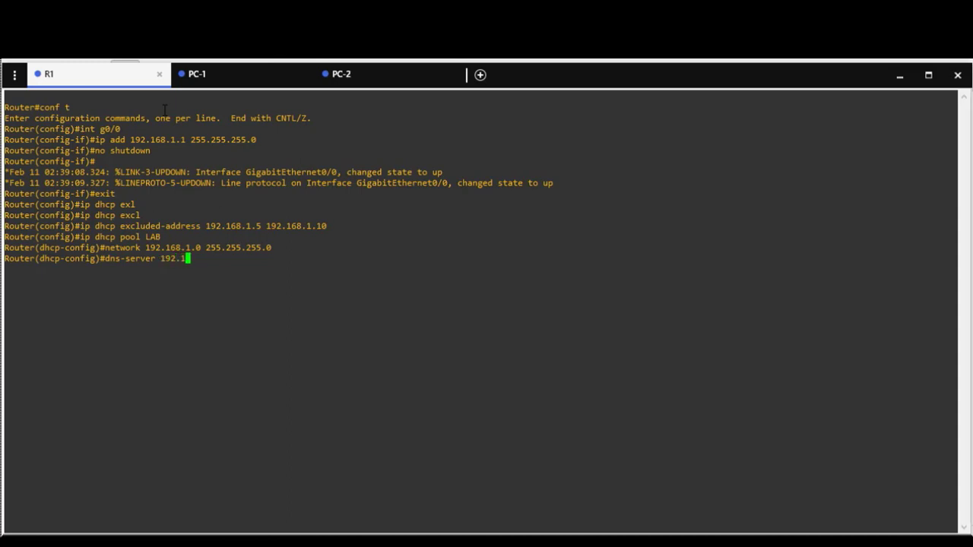
{"action": "type", "text": "68.1."}
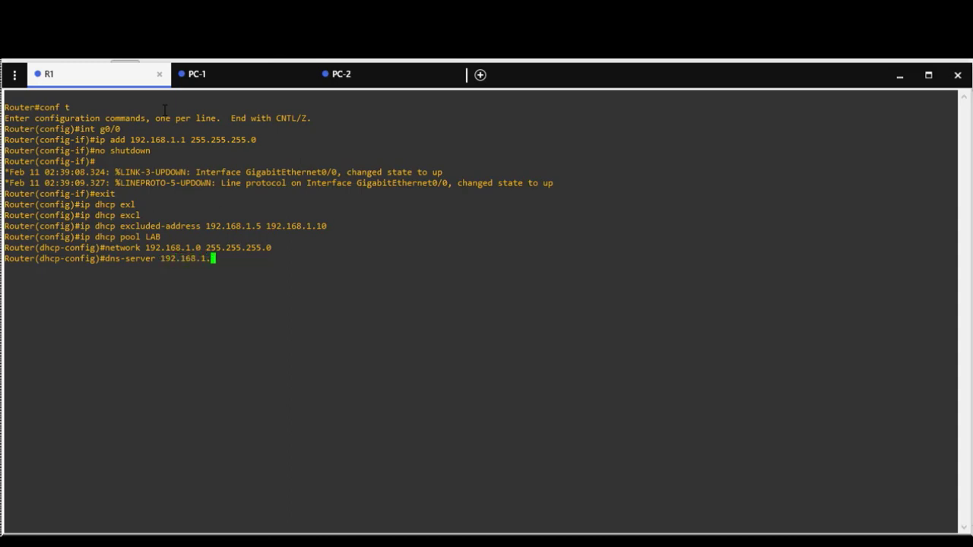
{"action": "type", "text": "5"}
{"action": "key", "text": "Return"}
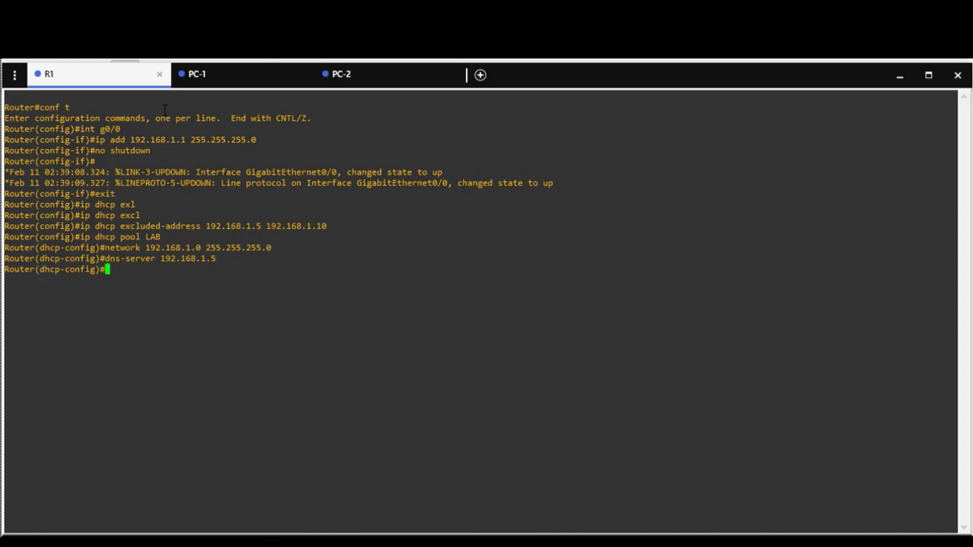
{"action": "type", "text": "def"}
{"action": "type", "text": "ault"}
{"action": "type", "text": "-"}
{"action": "key", "text": "Tab"}
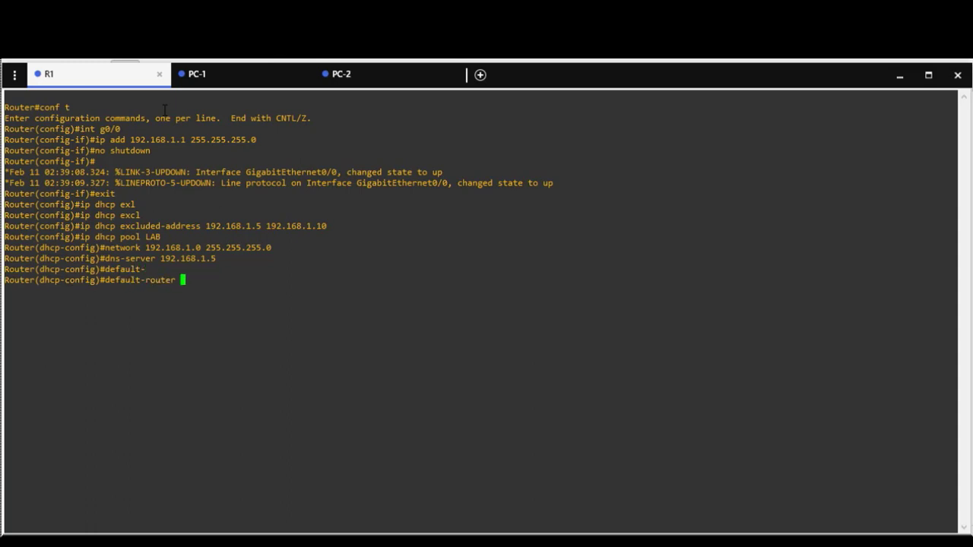
{"action": "type", "text": "192.168.1.1"}
{"action": "key", "text": "Return"}
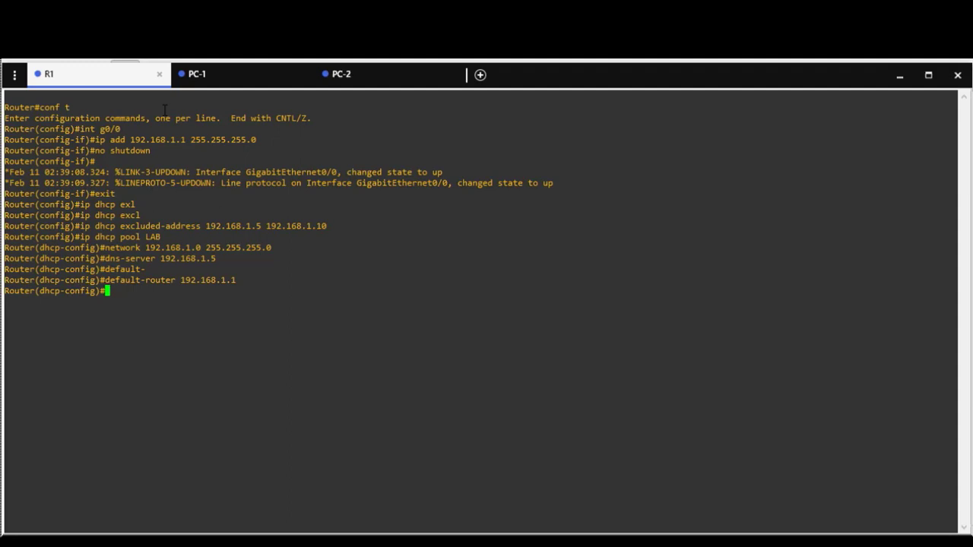
- Set the LAB pool lease to 1 day and exit to global configuration
{"action": "type", "text": "lease ?"}
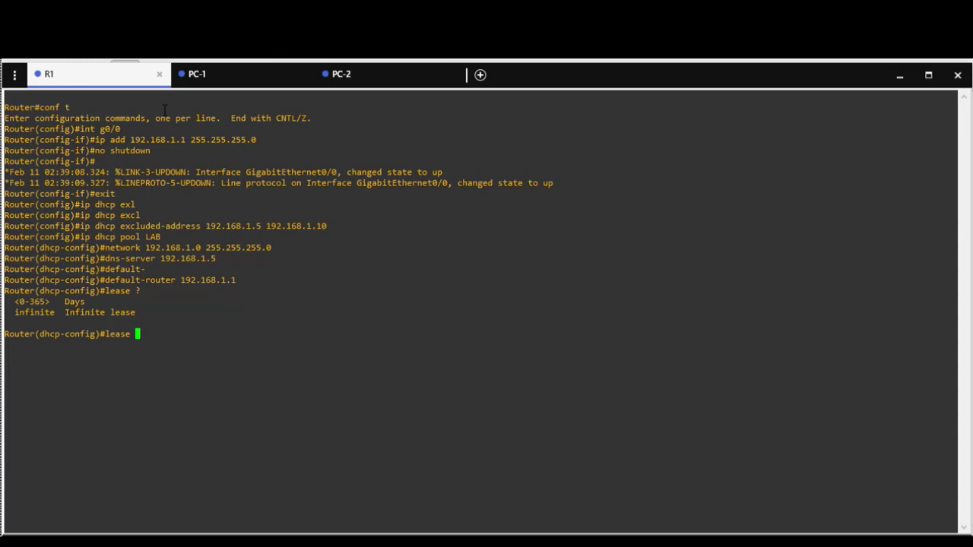
{"action": "type", "text": "1 ?"}
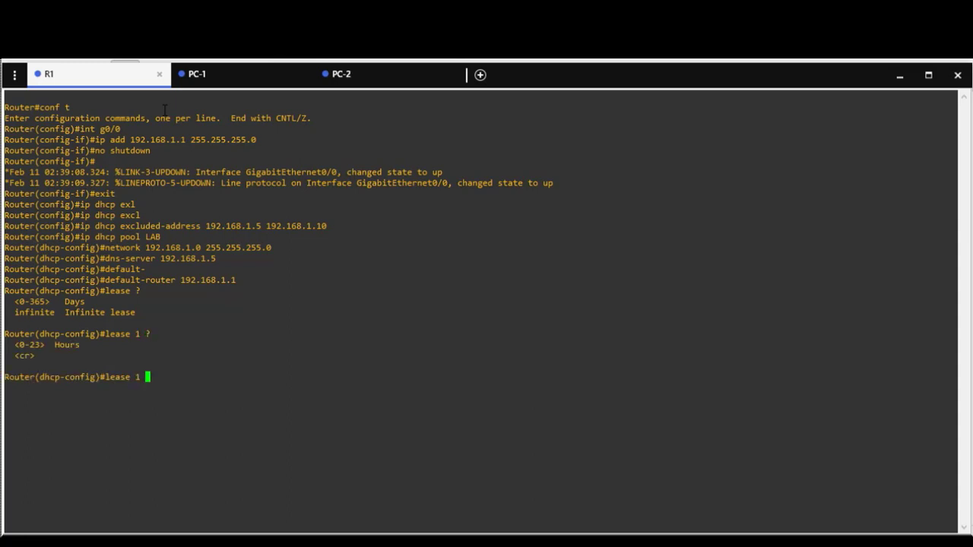
{"action": "key", "text": "BackSpace"}
{"action": "key", "text": "Return"}
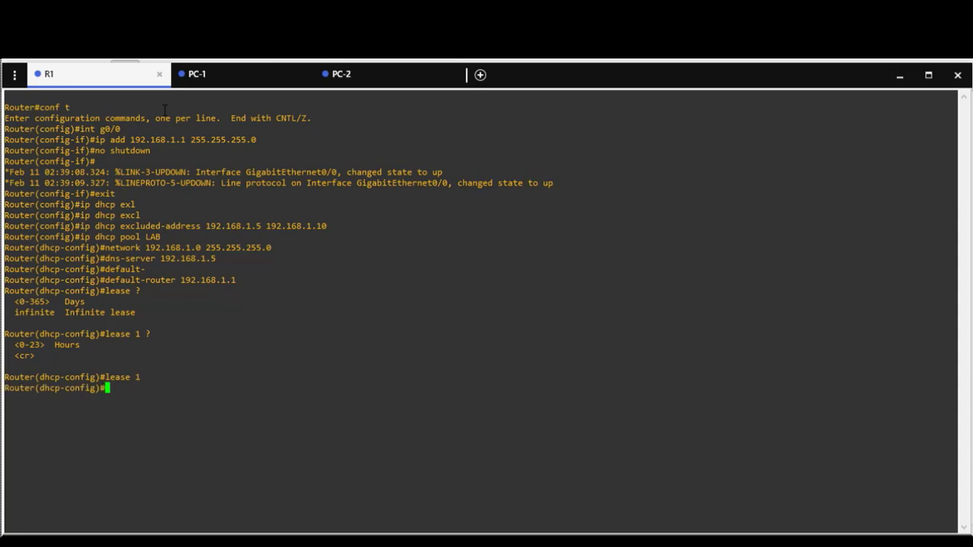
{"action": "type", "text": "exit"}
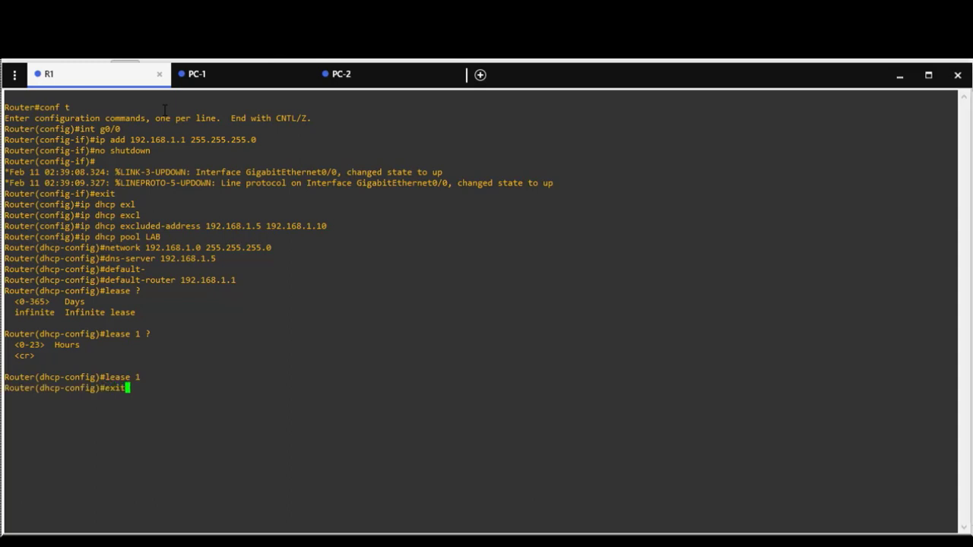
{"action": "key", "text": "Return"}
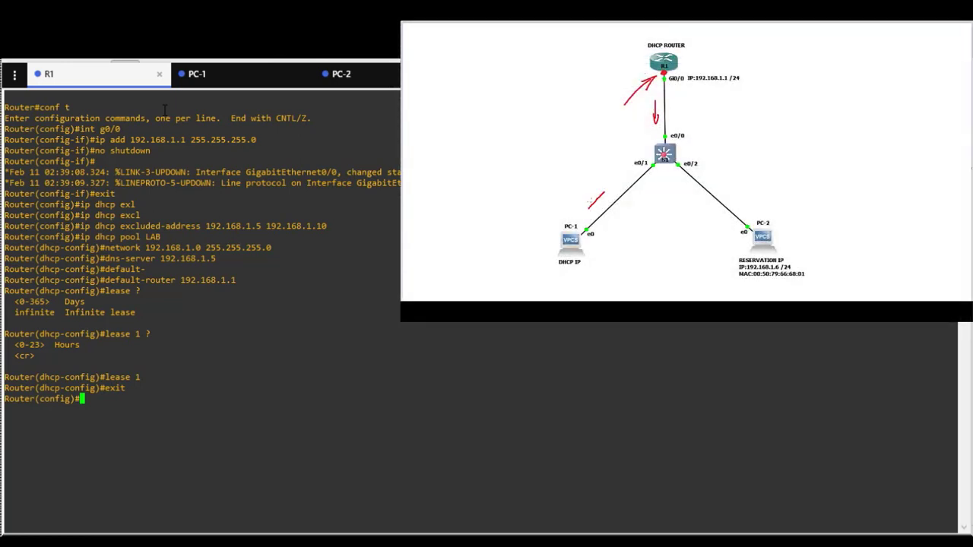
- Request a DHCP lease on PC-1 with ip dhcp -r
{"action": "left_click", "coordinate": [257, 75]}
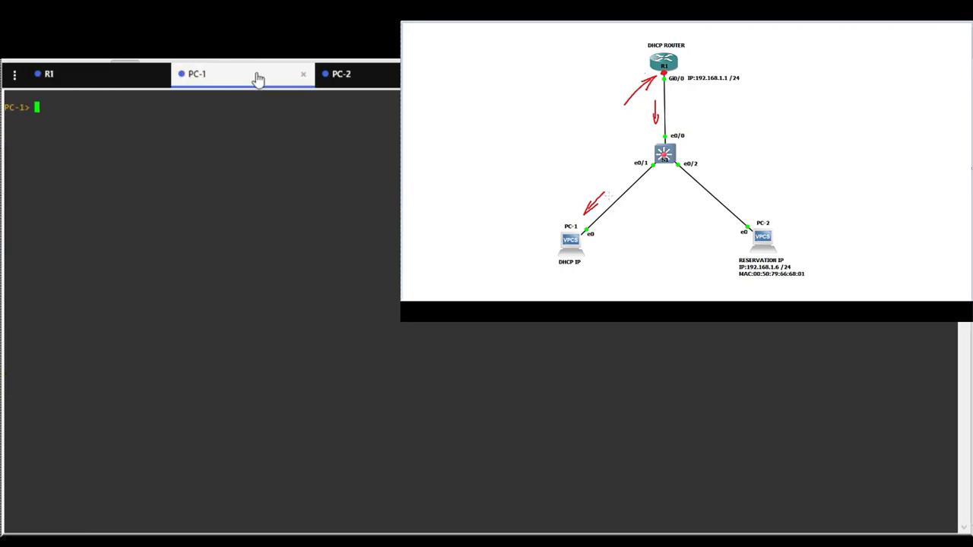
{"action": "type", "text": "ip dhcp -r"}
{"action": "key", "text": "Return"}
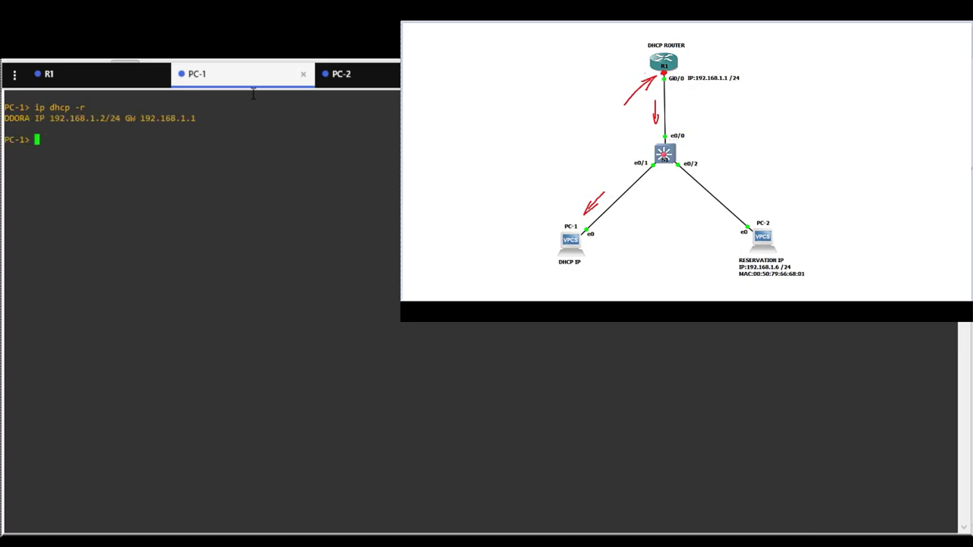
- Show PC-1's IP settings: 192.168.1.2/24, gateway 192.168.1.1, DNS 192.168.1.5, DHCP server 192.168.1.1
{"action": "type", "text": "sho"}
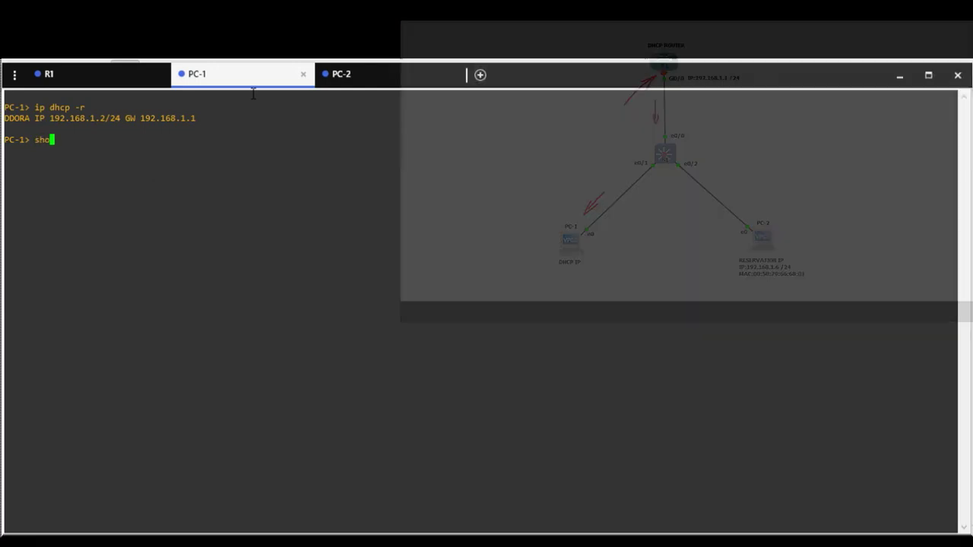
{"action": "type", "text": "w "}
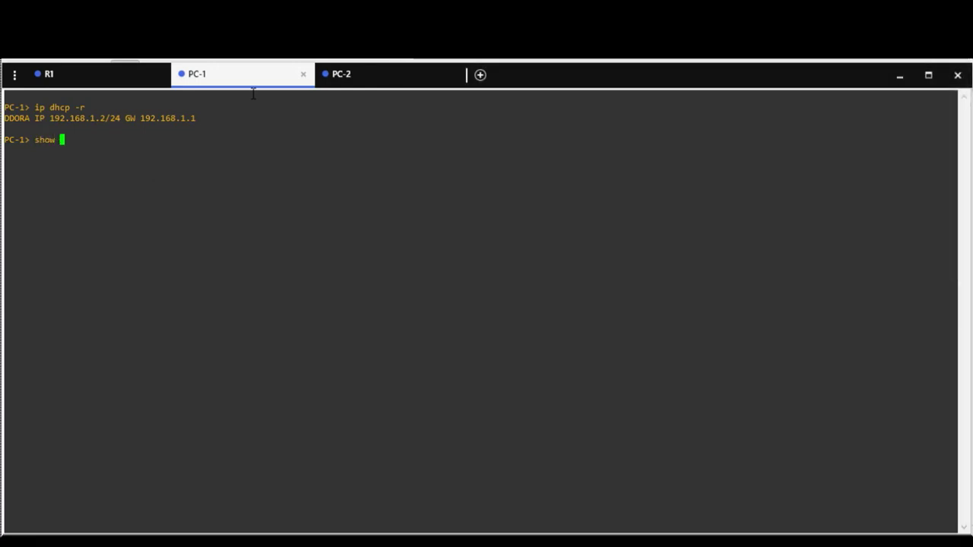
{"action": "type", "text": "ip"}
{"action": "key", "text": "Return"}
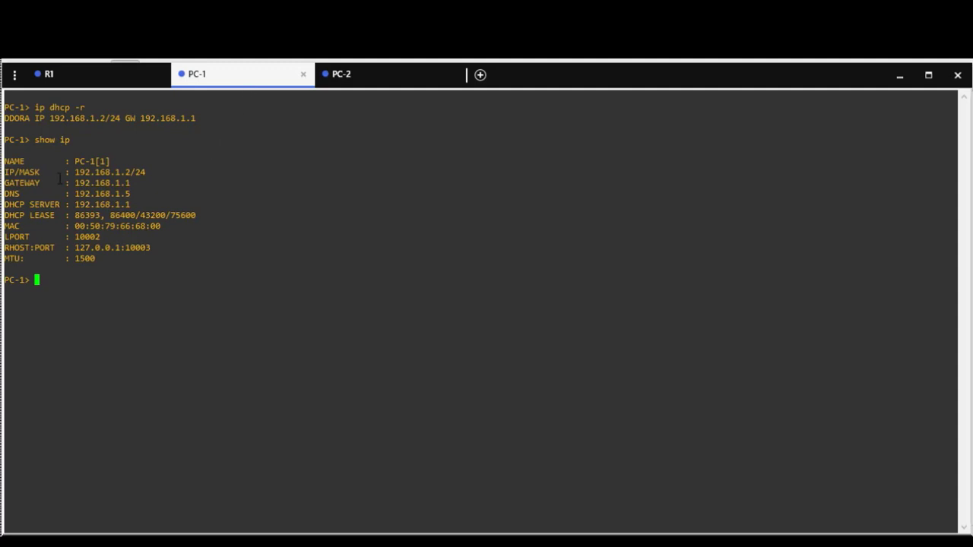
{"action": "left_click_drag", "start_coordinate": [72, 174], "coordinate": [141, 172]}
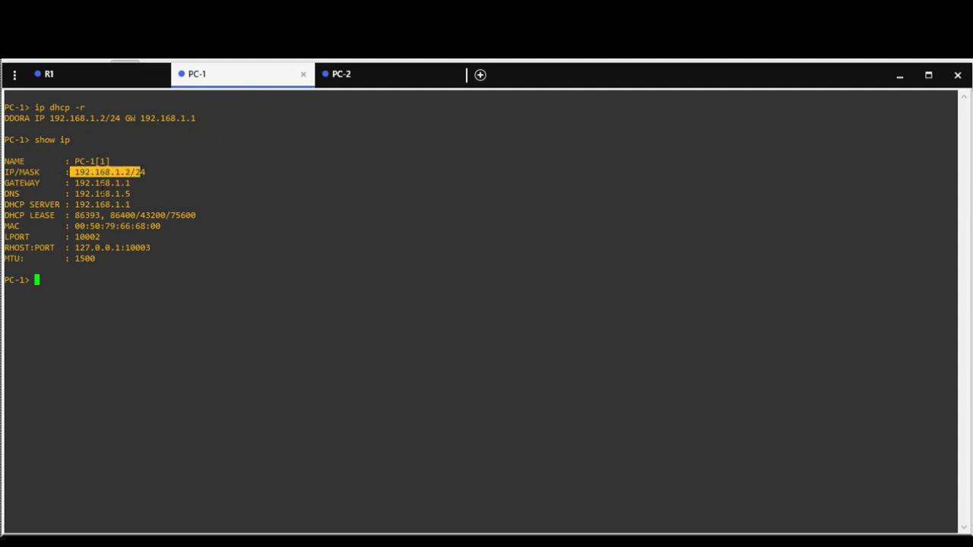
{"action": "left_click_drag", "start_coordinate": [72, 183], "coordinate": [130, 188]}
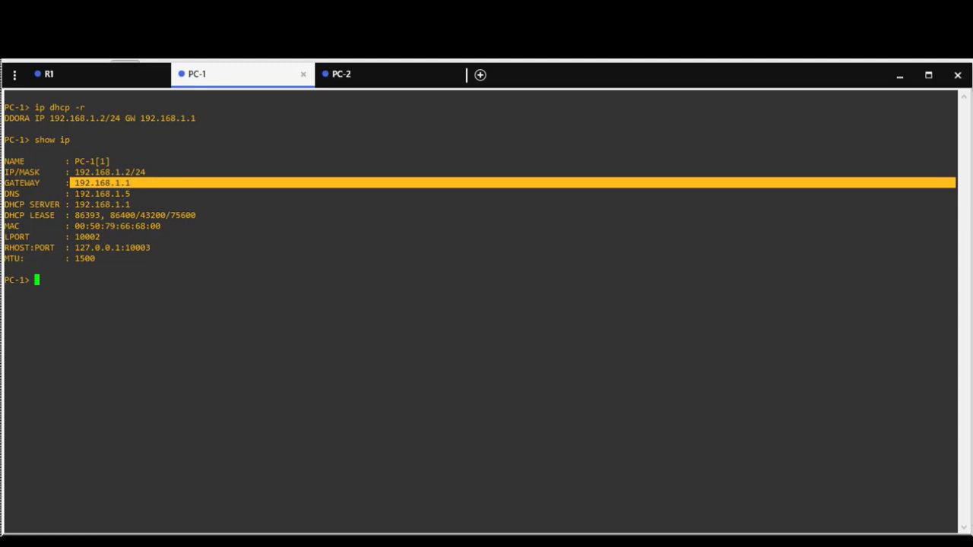
{"action": "left_click_drag", "start_coordinate": [72, 194], "coordinate": [130, 195]}
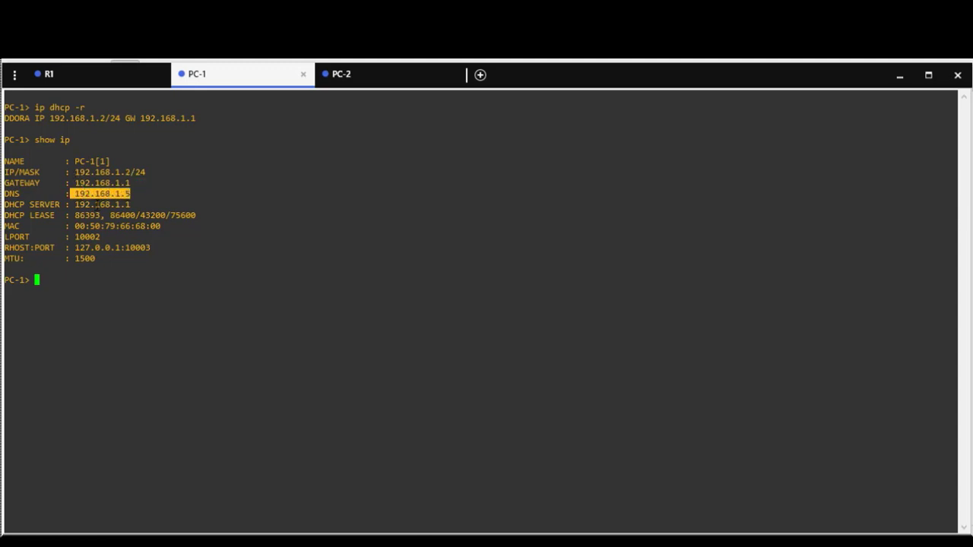
{"action": "left_click_drag", "start_coordinate": [73, 204], "coordinate": [129, 204]}
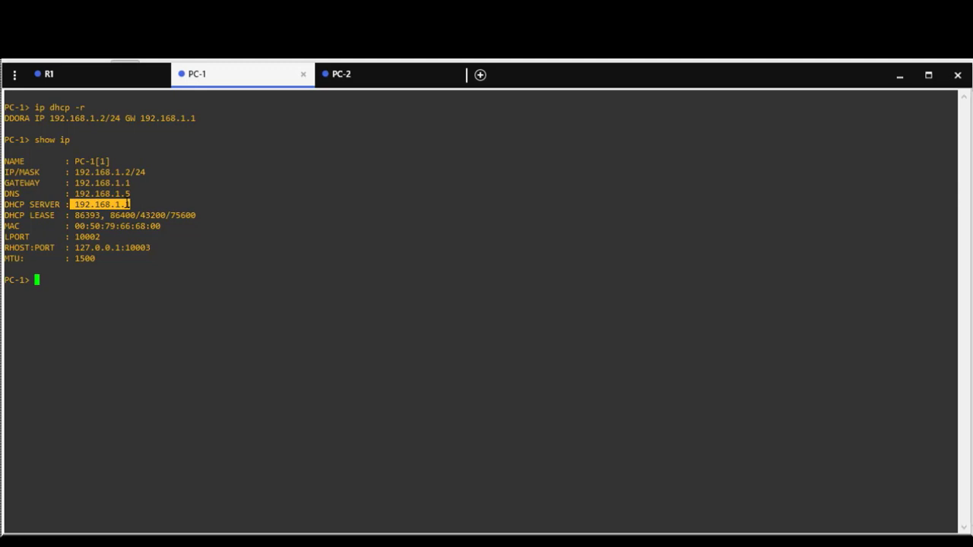
- On R1, create DHCP pool PC2 reserving host 192.168.1.6 255.255.255.0
{"action": "left_click", "coordinate": [130, 80]}
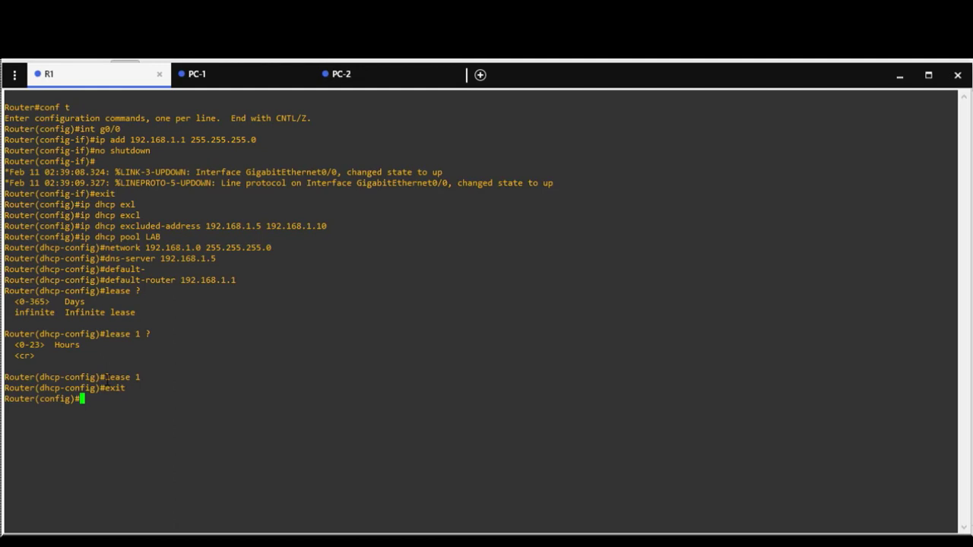
{"action": "type", "text": "ip dhcp pool PC2"}
{"action": "key", "text": "Return"}
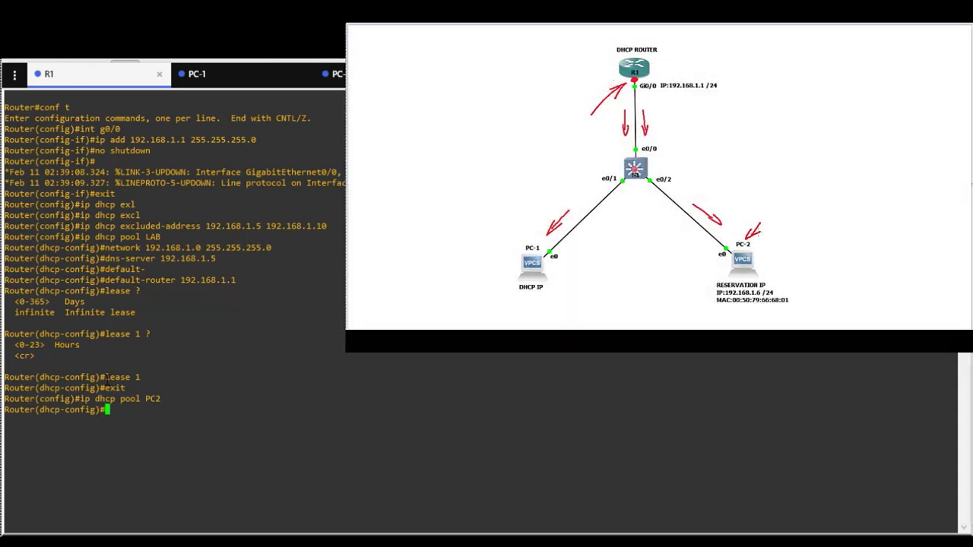
{"action": "type", "text": "host 192.168.1"}
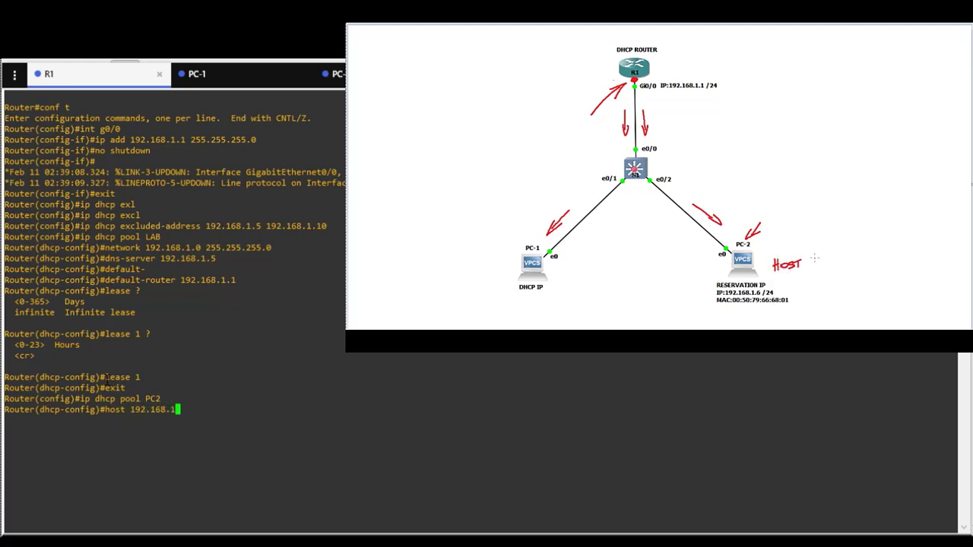
{"action": "type", "text": "."}
{"action": "mouse_move", "coordinate": [790, 278]}
{"action": "left_mouse_down"}
{"action": "mouse_move", "coordinate": [777, 288]}
{"action": "mouse_move", "coordinate": [788, 288]}
{"action": "left_mouse_up"}
{"action": "type", "text": "6"}
{"action": "type", "text": " 255.2"}
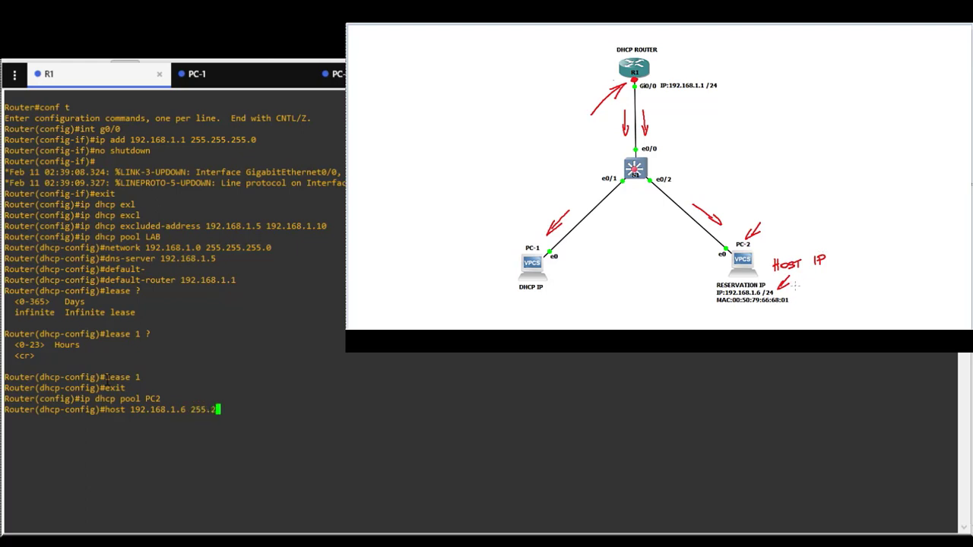
{"action": "type", "text": "55.255.0"}
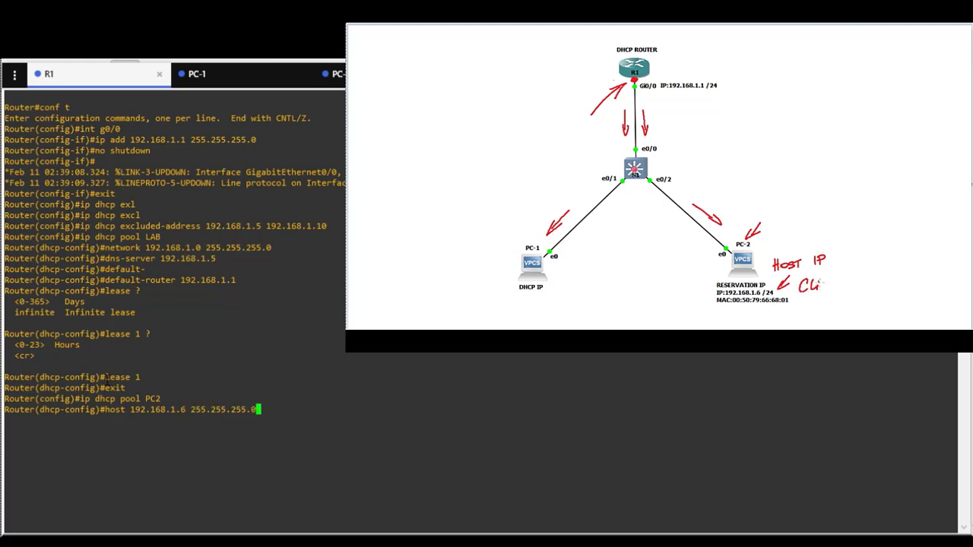
{"action": "left_click_drag", "start_coordinate": [827, 286], "coordinate": [839, 281]}
{"action": "key", "text": "Return"}
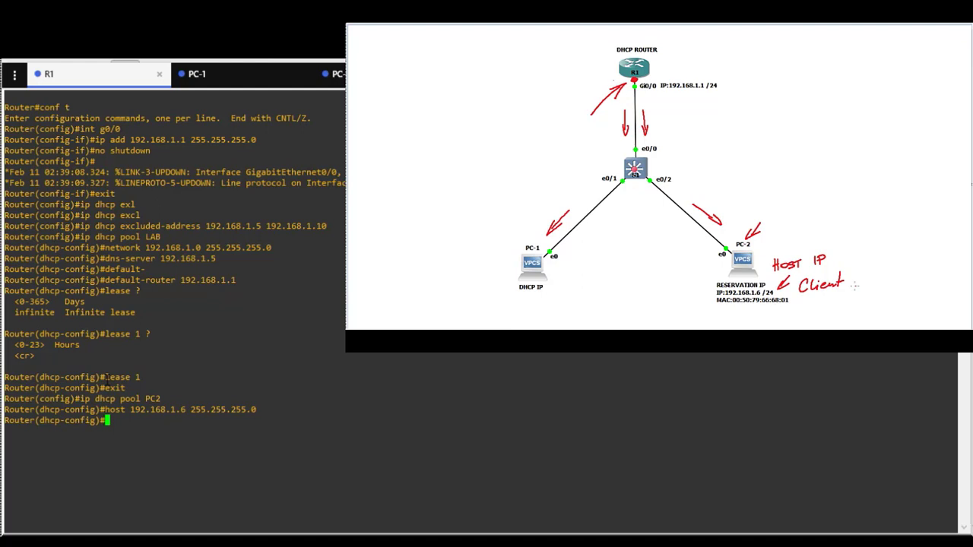
- Start the PC2 pool's client-identifier command, entering 01
{"action": "type", "text": "client-"}
{"action": "left_click_drag", "start_coordinate": [882, 280], "coordinate": [898, 277]}
{"action": "key", "text": "Tab"}
{"action": "type", "text": "i"}
{"action": "key", "text": "Tab"}
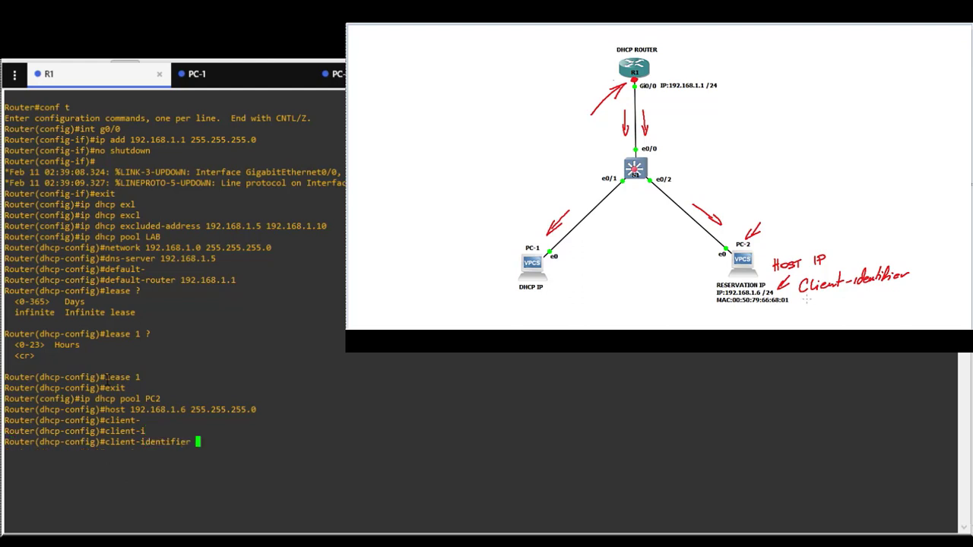
{"action": "left_click_drag", "start_coordinate": [805, 296], "coordinate": [795, 303]}
{"action": "type", "text": "01"}
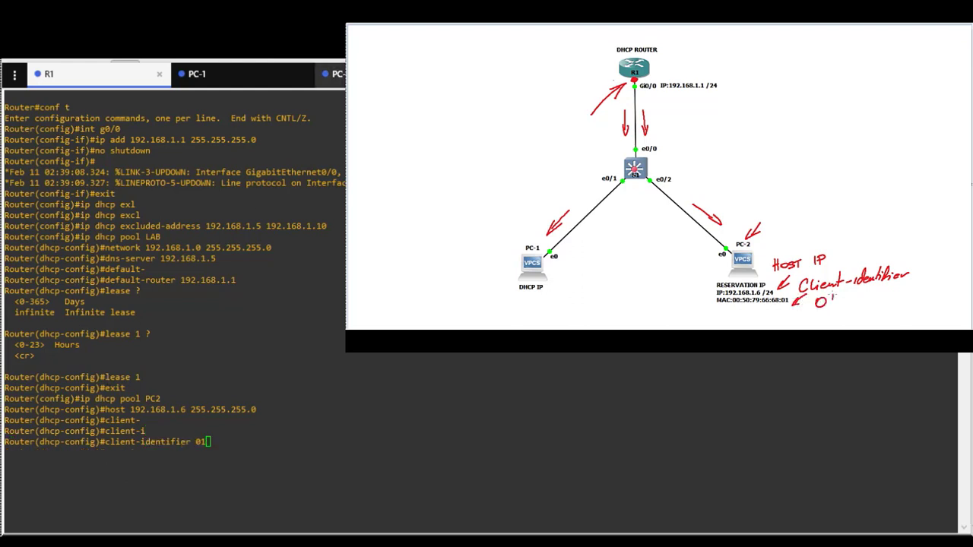
{"action": "left_click", "coordinate": [334, 74]}
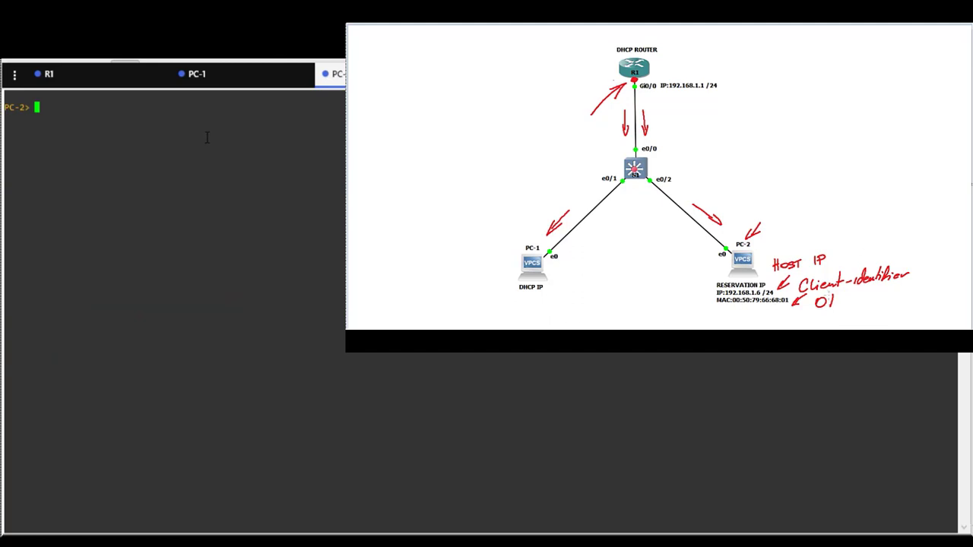
{"action": "type", "text": "i"}
{"action": "key", "text": "BackSpace"}
{"action": "type", "text": "show ip"}
{"action": "key", "text": "Return"}
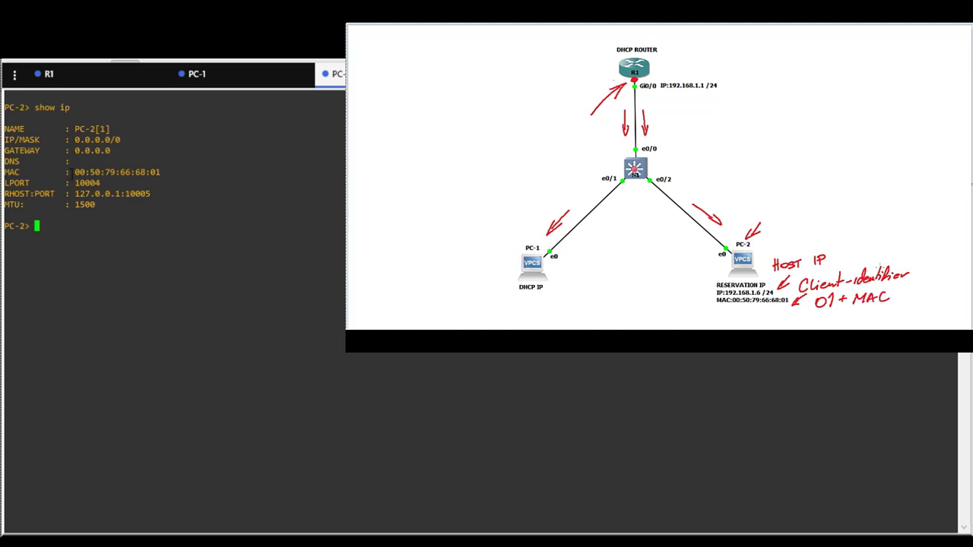
{"action": "left_click_drag", "start_coordinate": [75, 172], "coordinate": [195, 170]}
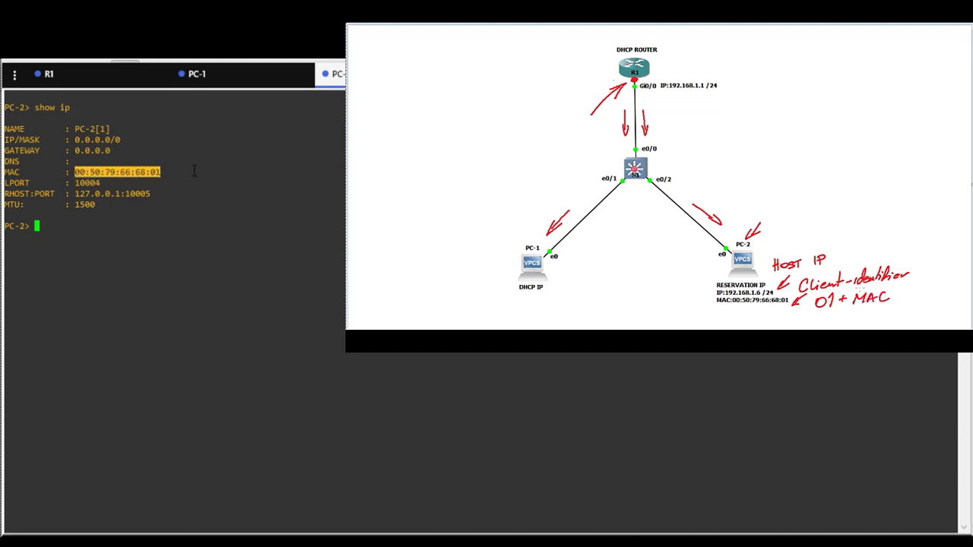
- Complete client-identifier 0100.5079.6668.01 from PC-2's MAC and exit the PC2 pool
{"action": "left_click", "coordinate": [115, 81]}
{"action": "type", "text": "00.50"}
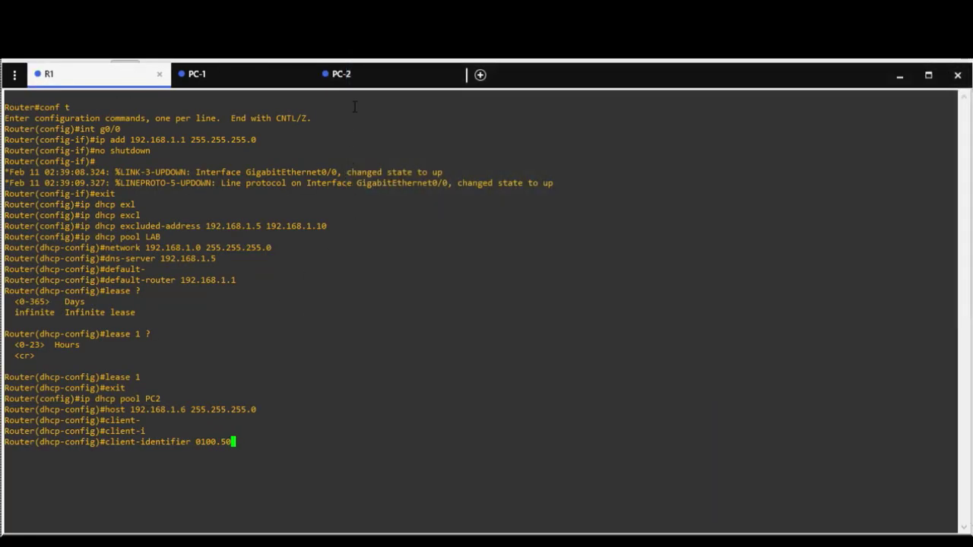
{"action": "left_click", "coordinate": [359, 81]}
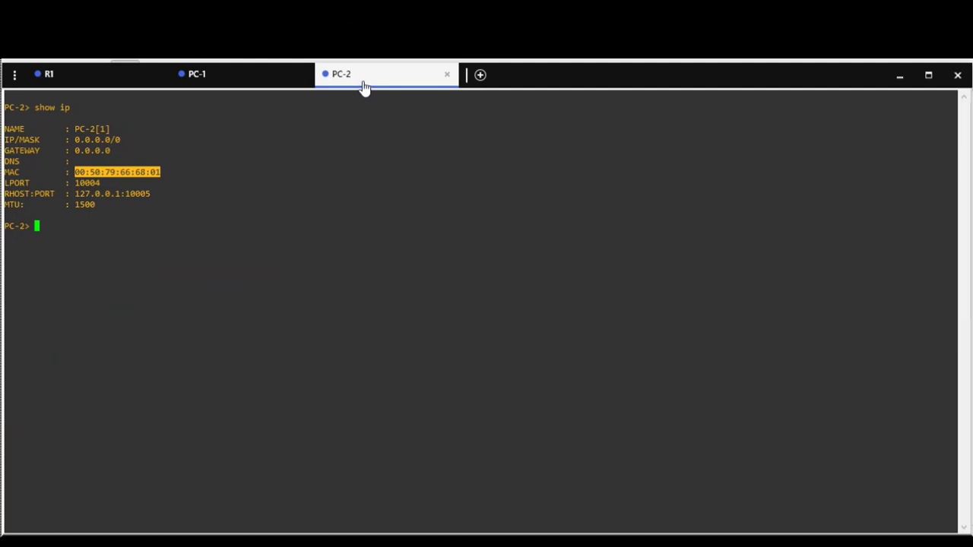
{"action": "left_click", "coordinate": [76, 80]}
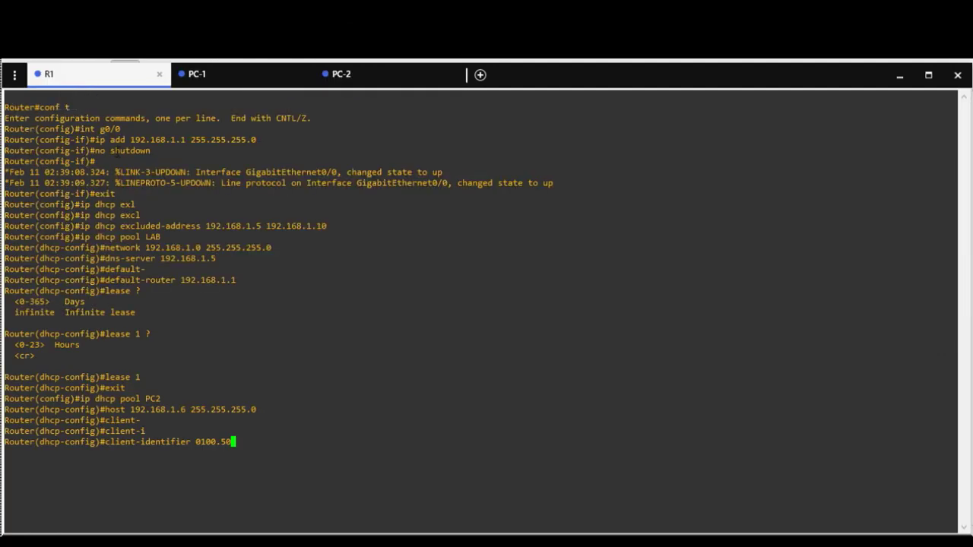
{"action": "type", "text": "79.6668."}
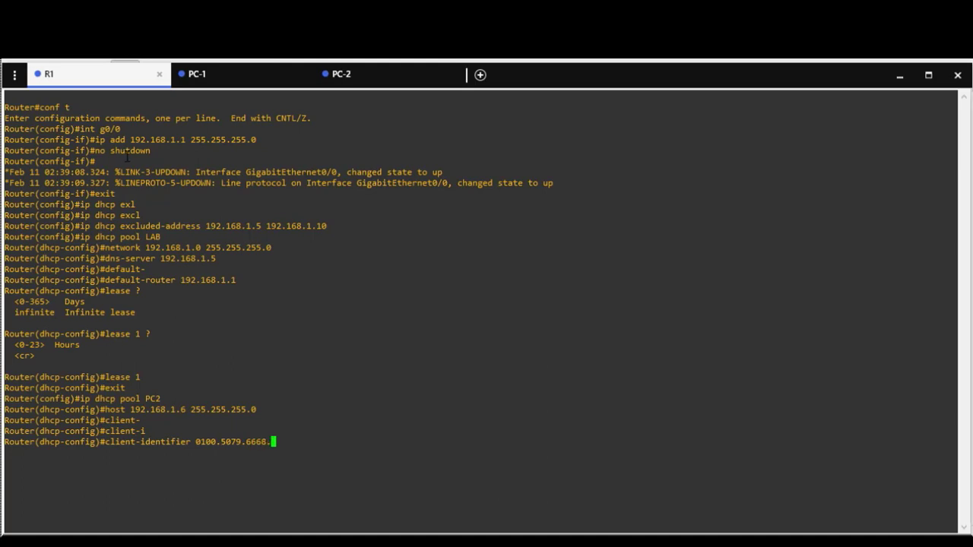
{"action": "left_click", "coordinate": [373, 82]}
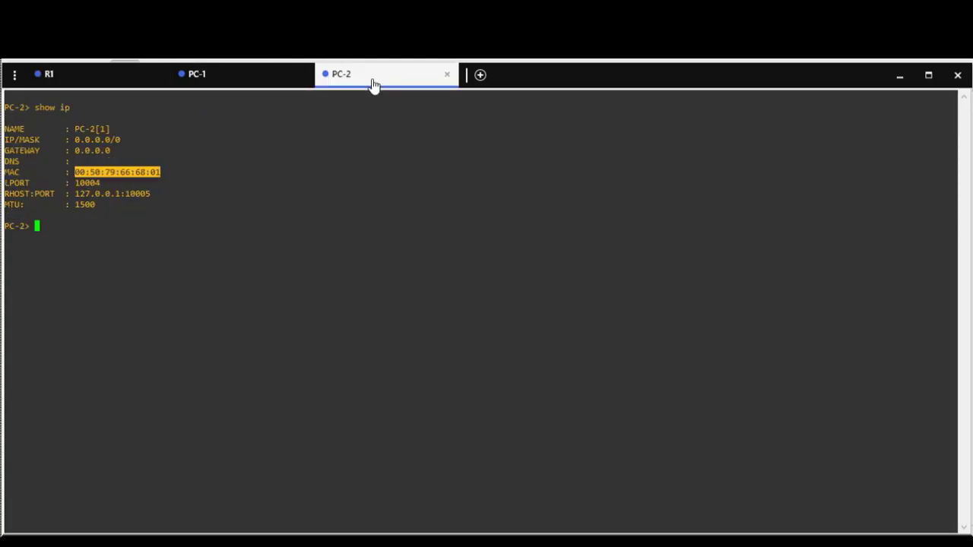
{"action": "left_click", "coordinate": [95, 81]}
{"action": "type", "text": ".5079.6668."}
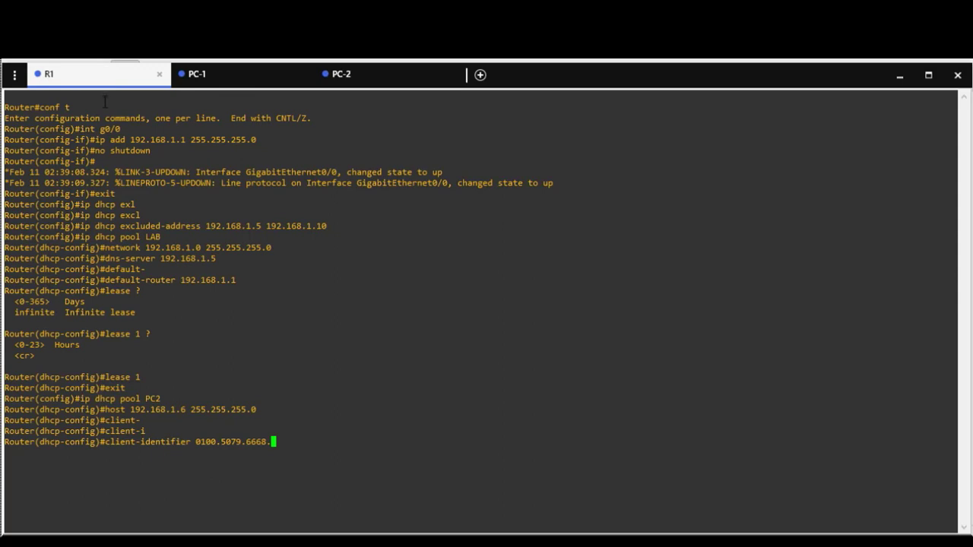
{"action": "type", "text": "01"}
{"action": "key", "text": "Return"}
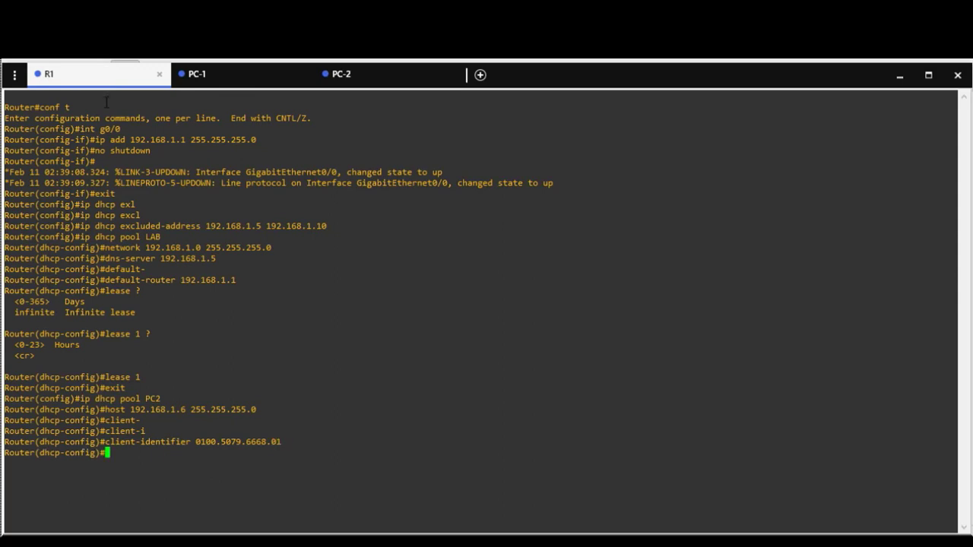
{"action": "type", "text": "exit"}
{"action": "key", "text": "Return"}
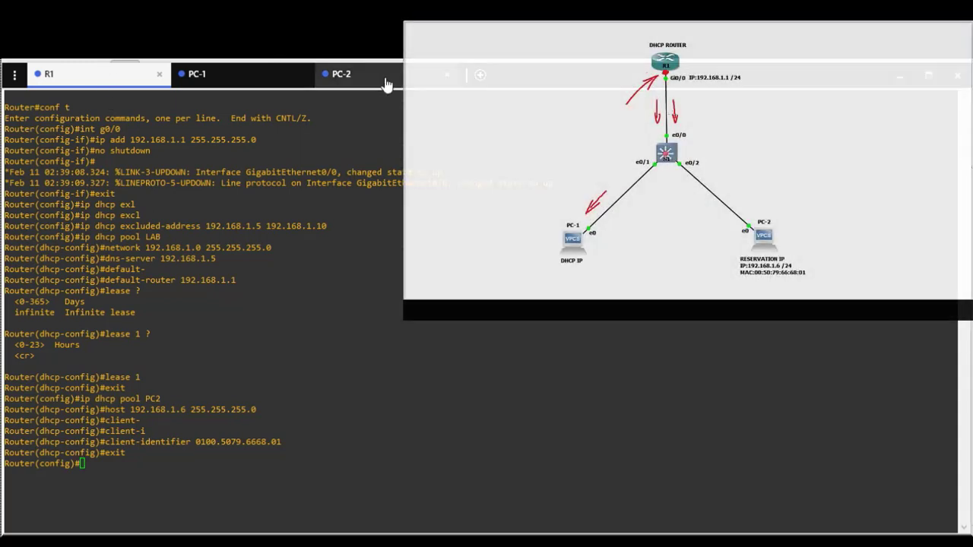
- Renew PC-2's DHCP lease, receiving the reserved 192.168.1.6/24
{"action": "left_click", "coordinate": [386, 82]}
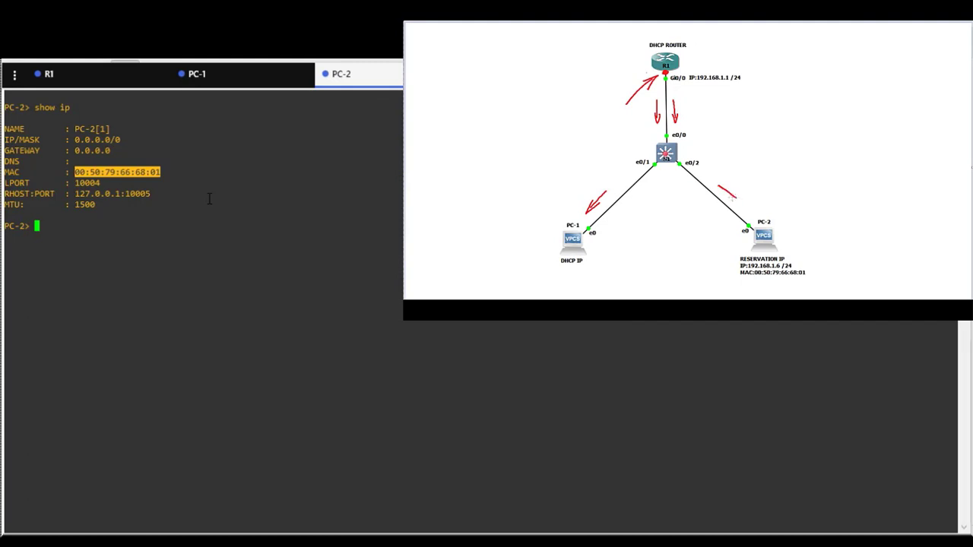
{"action": "type", "text": "ip d"}
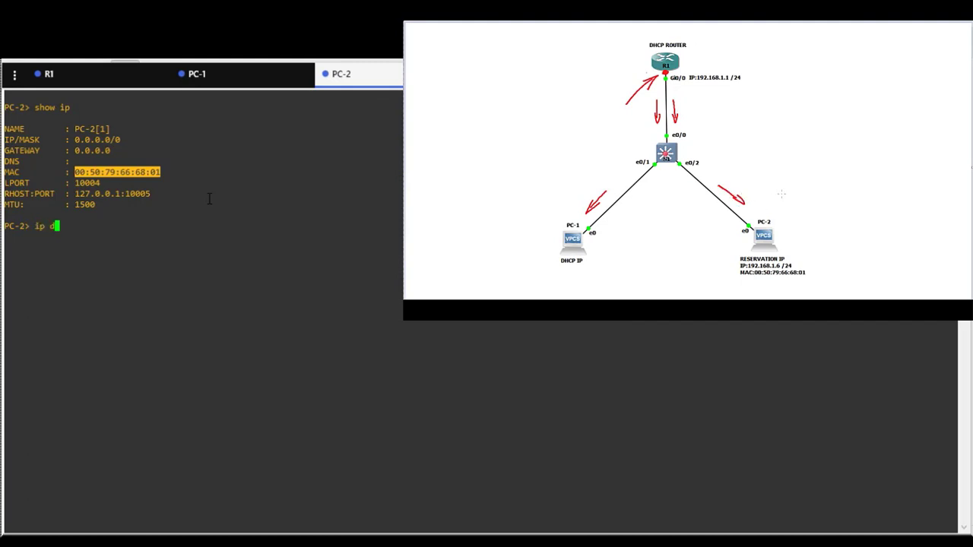
{"action": "type", "text": "hcp -r"}
{"action": "key", "text": "Return"}
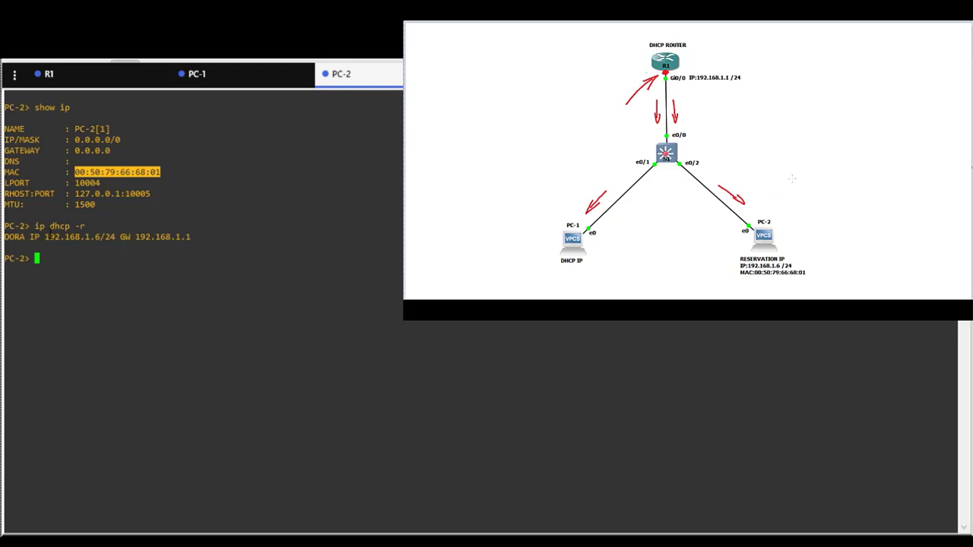
{"action": "left_click_drag", "start_coordinate": [42, 236], "coordinate": [114, 237]}
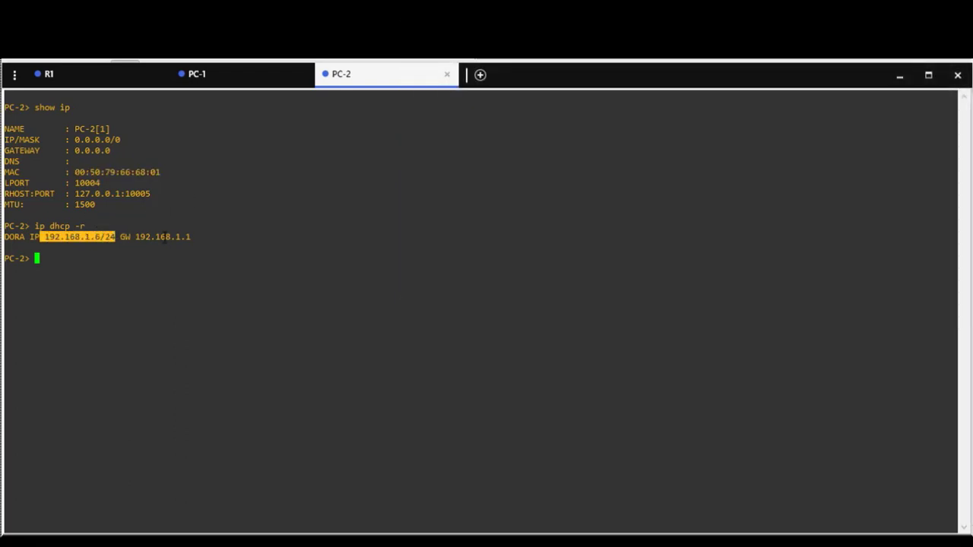
{"action": "left_click", "coordinate": [100, 255]}
- Show PC-2's IP settings and review its address, gateway and DNS
{"action": "type", "text": "show ip"}
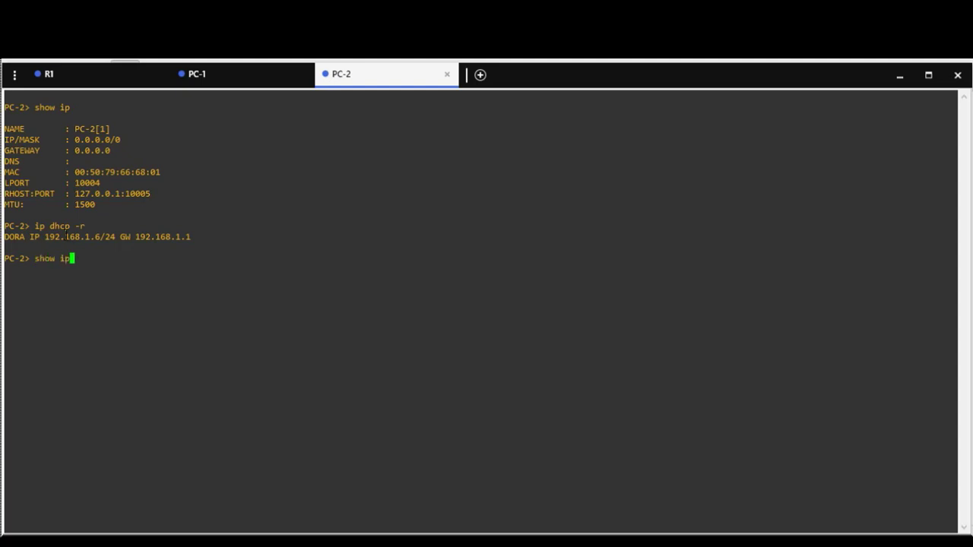
{"action": "key", "text": "Return"}
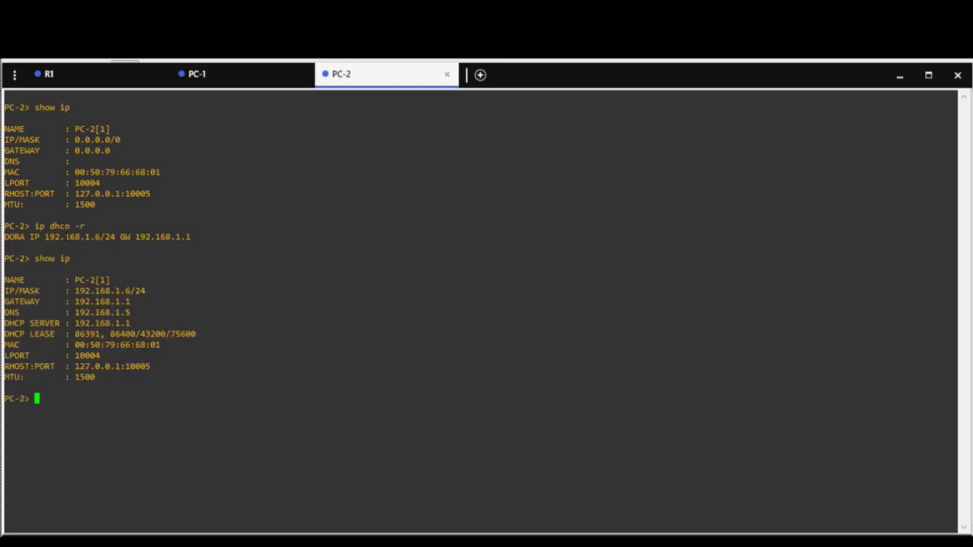
{"action": "left_click_drag", "start_coordinate": [72, 291], "coordinate": [145, 302]}
{"action": "left_click_drag", "start_coordinate": [71, 313], "coordinate": [130, 323]}
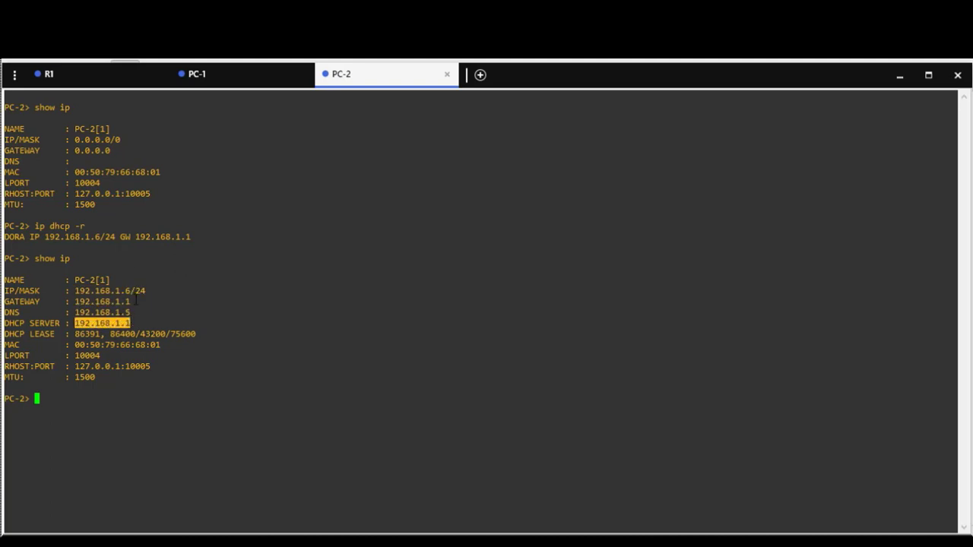
{"action": "left_click", "coordinate": [216, 84]}
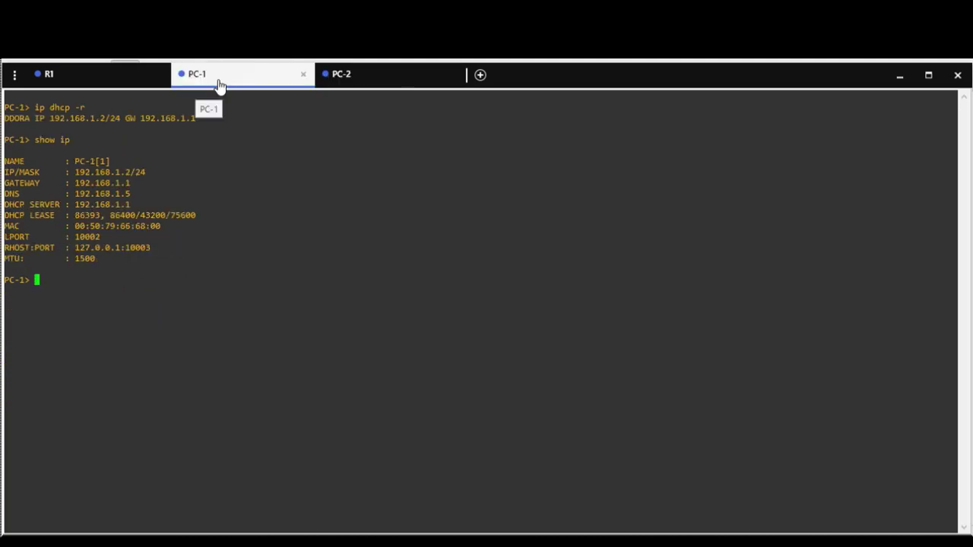
- Run show ip dhcp binding on R1, reviewing 192.168.1.2 automatic and 192.168.1.6 manual entries
{"action": "left_click", "coordinate": [116, 83]}
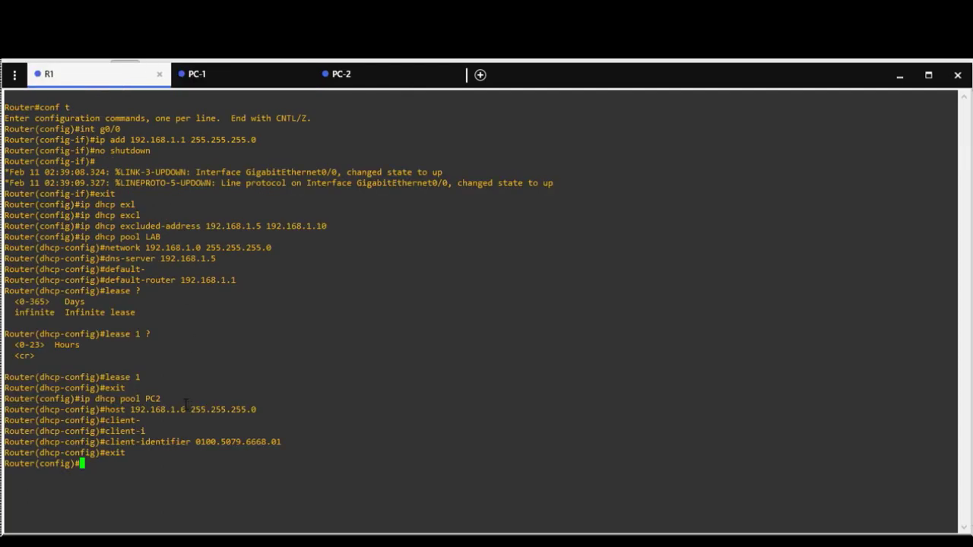
{"action": "type", "text": "exit"}
{"action": "key", "text": "Return"}
{"action": "type", "text": "show"}
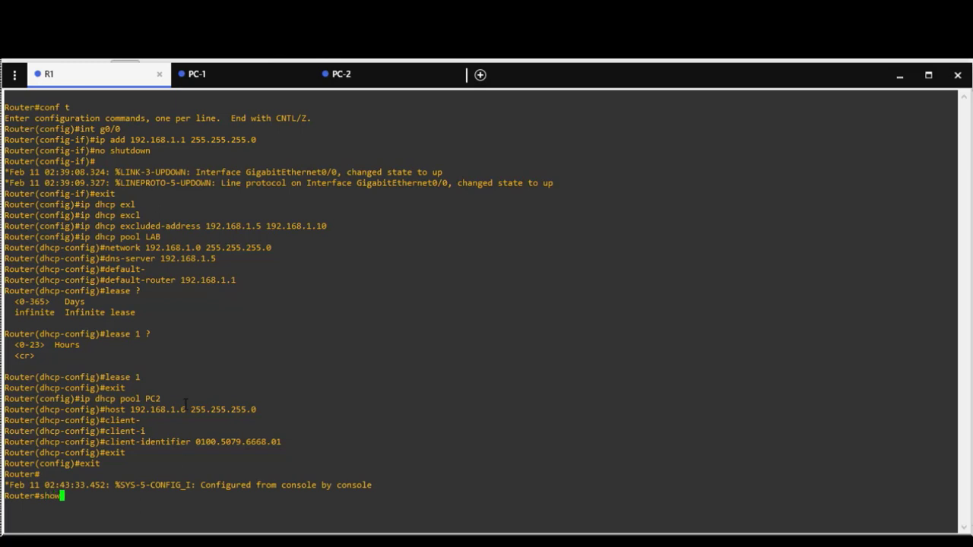
{"action": "type", "text": " ip dhcp b"}
{"action": "key", "text": "Tab"}
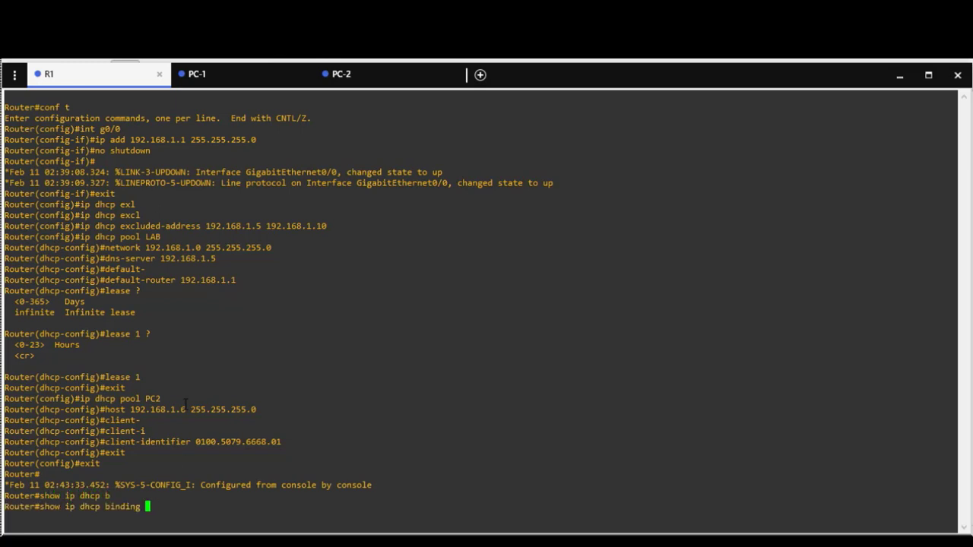
{"action": "key", "text": "Return"}
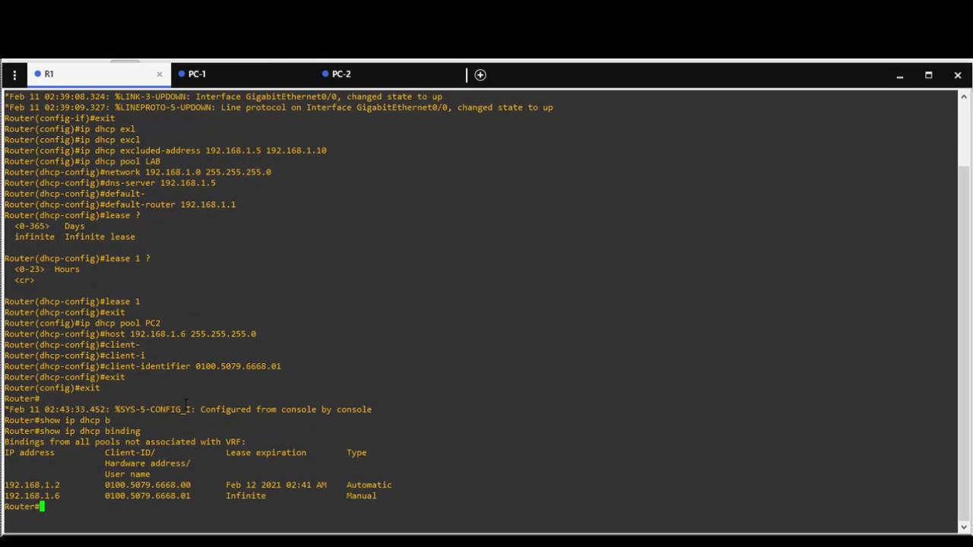
{"action": "left_click_drag", "start_coordinate": [6, 484], "coordinate": [392, 487]}
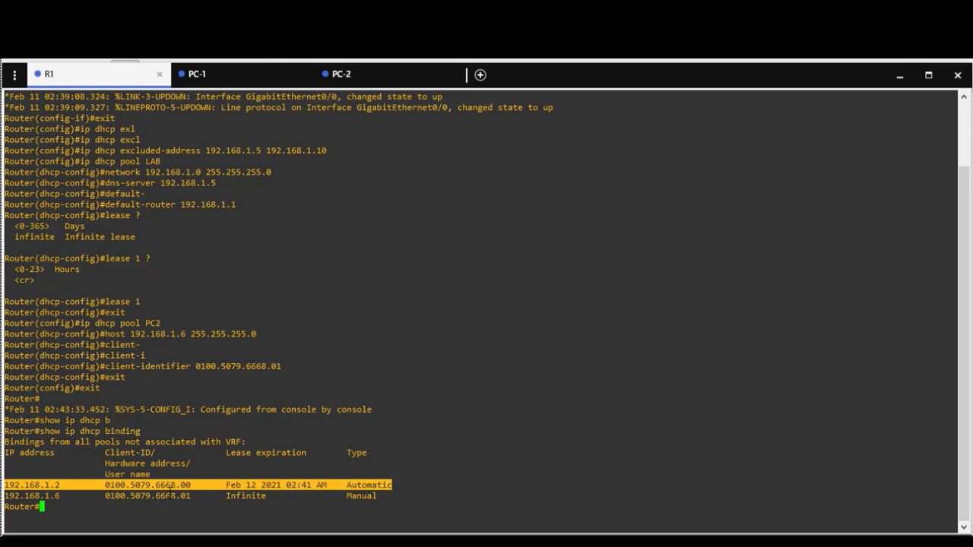
{"action": "left_click", "coordinate": [152, 484]}
{"action": "left_click_drag", "start_coordinate": [103, 485], "coordinate": [194, 486]}
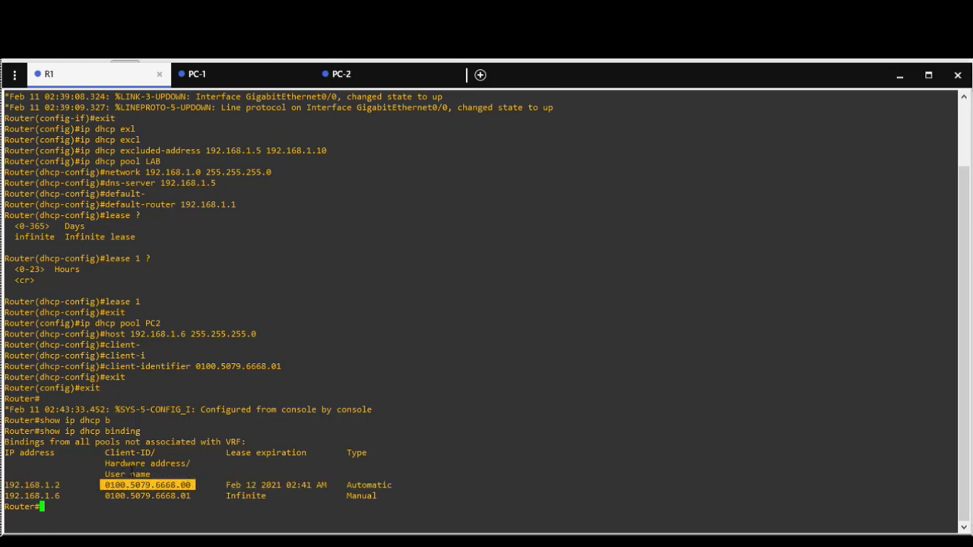
{"action": "left_click_drag", "start_coordinate": [6, 496], "coordinate": [287, 496]}
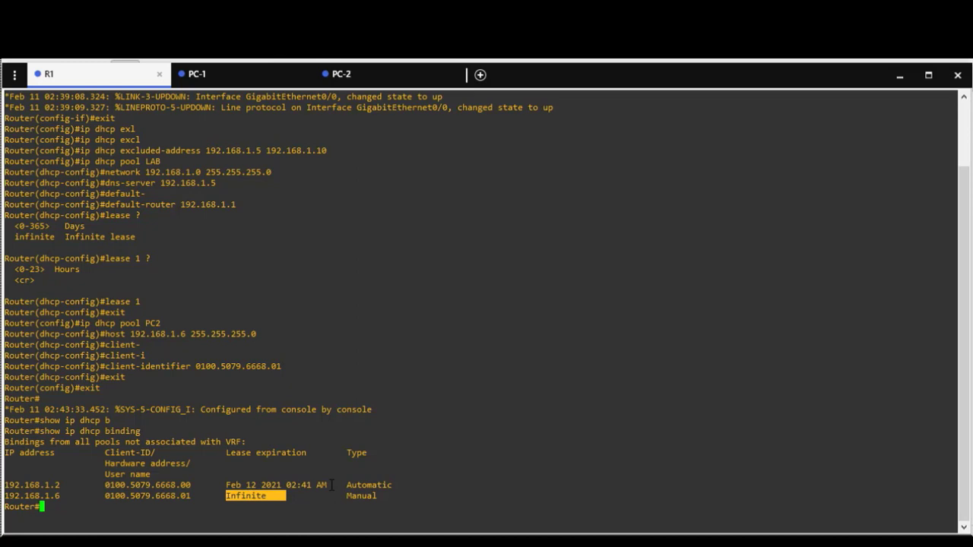
{"action": "type", "text": "show ip dhcp pool"}
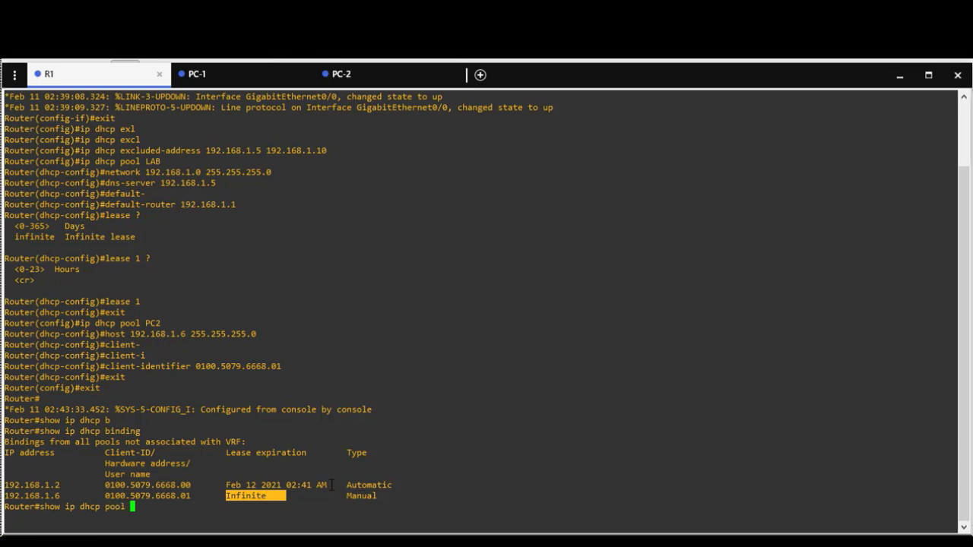
- Display R1's DHCP pools, reviewing the LAB and PC2 pool entries
{"action": "key", "text": "Return"}
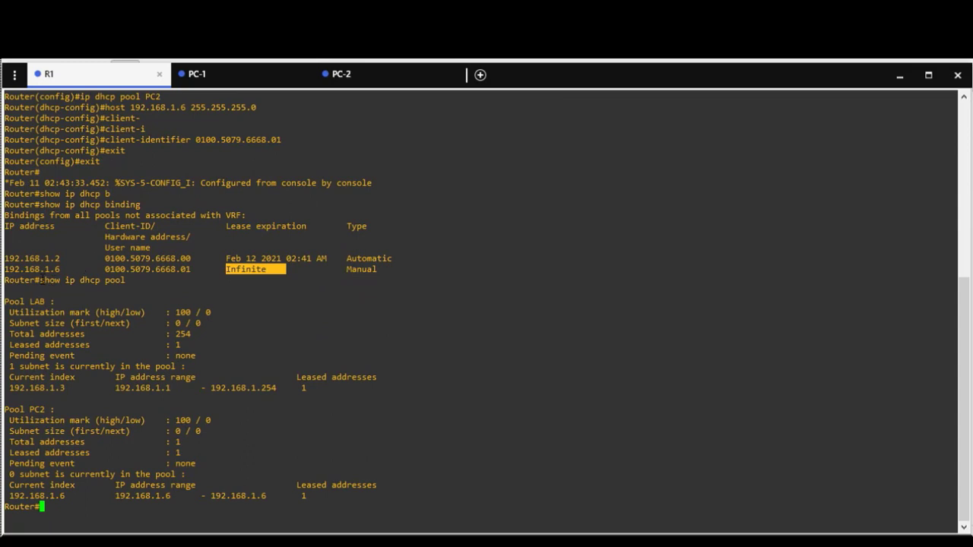
{"action": "left_click_drag", "start_coordinate": [40, 280], "coordinate": [125, 280]}
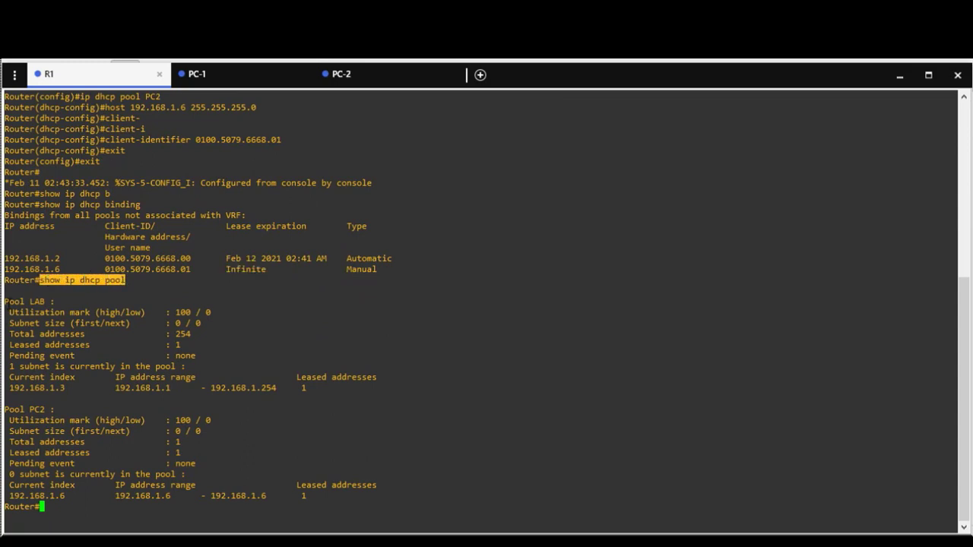
{"action": "left_click_drag", "start_coordinate": [5, 301], "coordinate": [49, 302]}
{"action": "left_click_drag", "start_coordinate": [11, 403], "coordinate": [54, 409]}
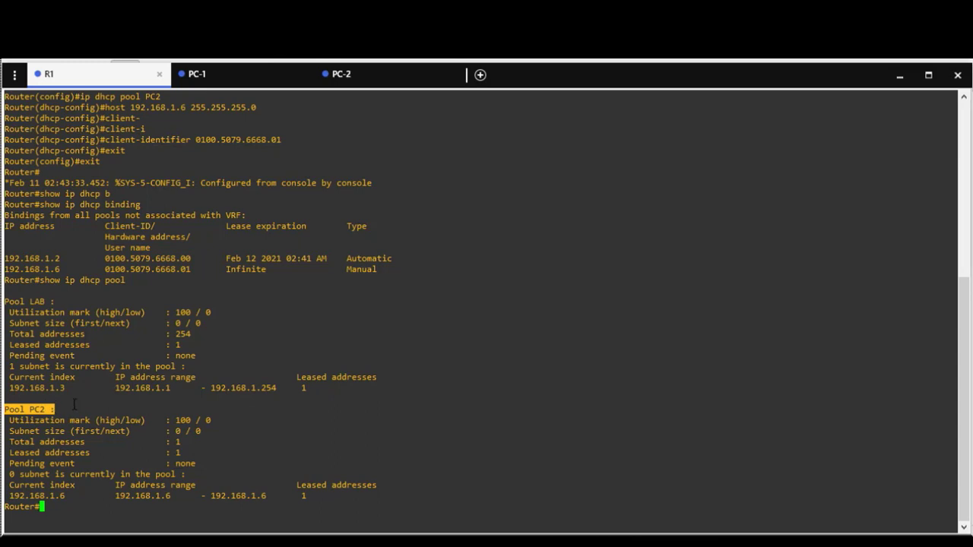
- Clear all automatic DHCP bindings with clear ip dhcp binding *
{"action": "type", "text": "clear ip dhcp "}
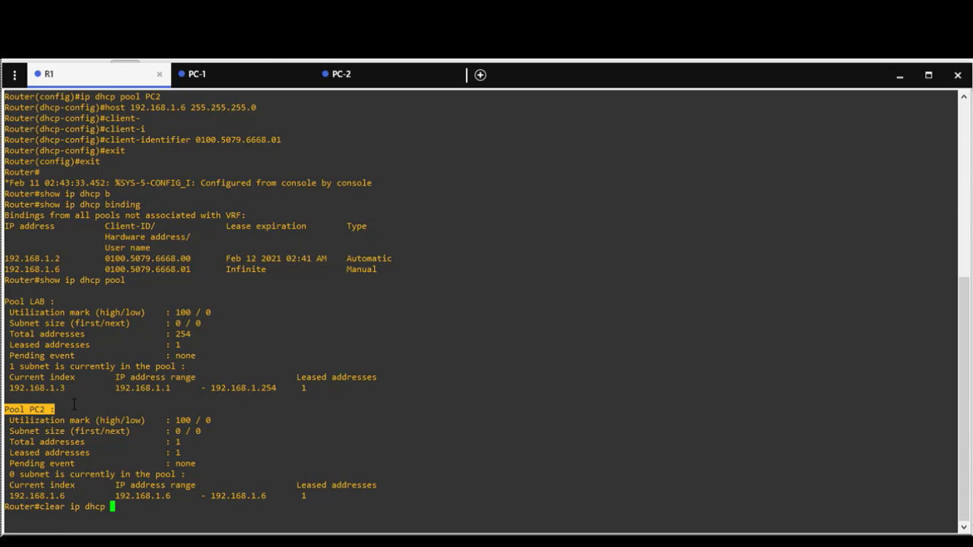
{"action": "type", "text": "bi"}
{"action": "key", "text": "Tab"}
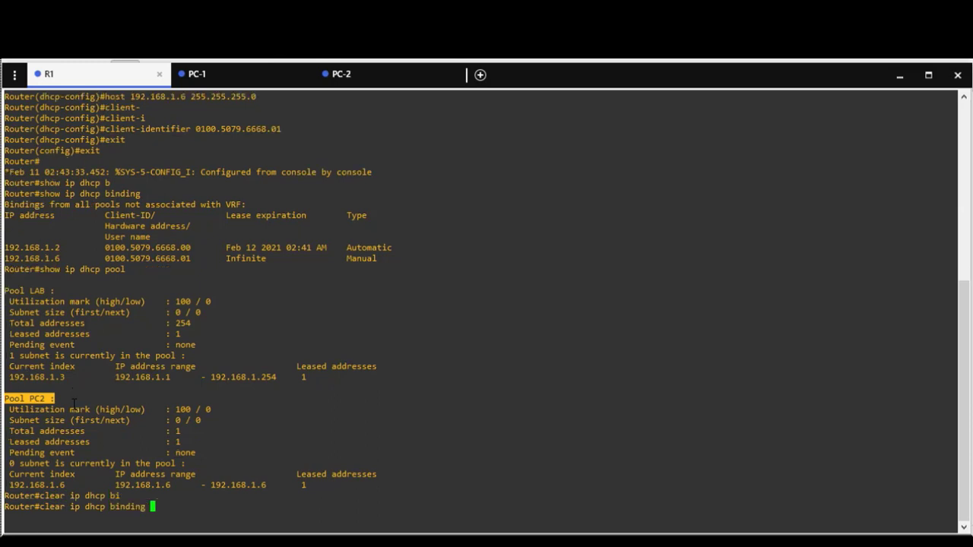
{"action": "type", "text": "?"}
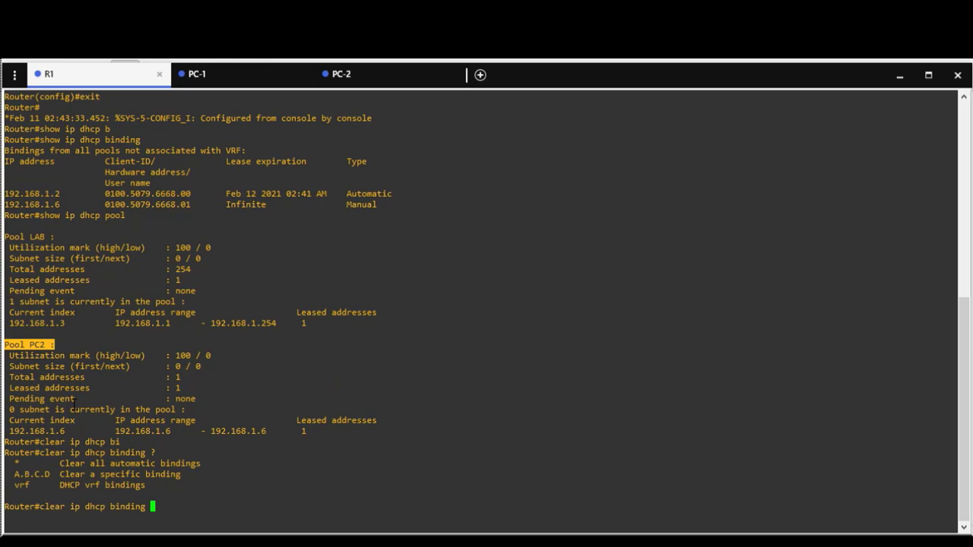
{"action": "type", "text": "*"}
{"action": "key", "text": "Return"}
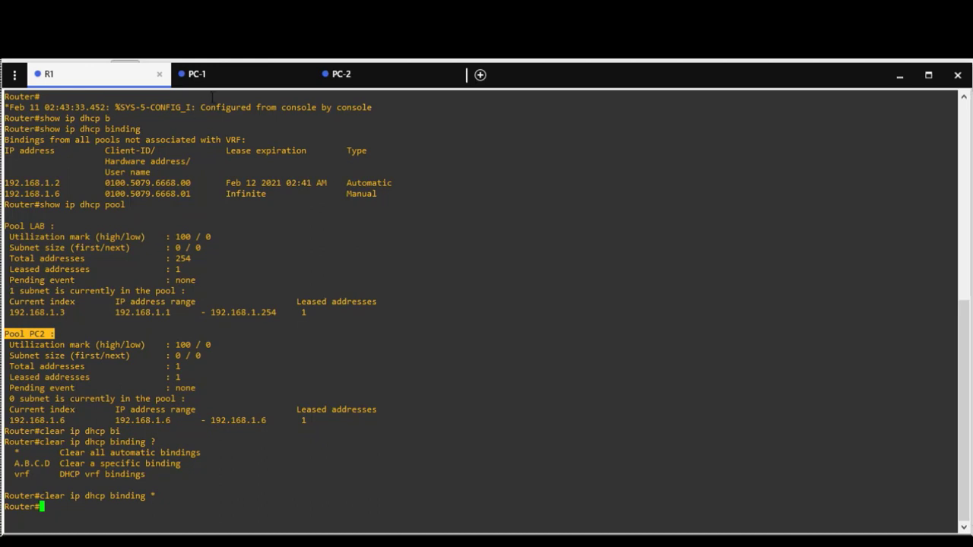
- Renew PC-1's DHCP lease with 'ip dhcp -r' and confirm it now gets 192.168.1.3
{"action": "left_click", "coordinate": [241, 83]}
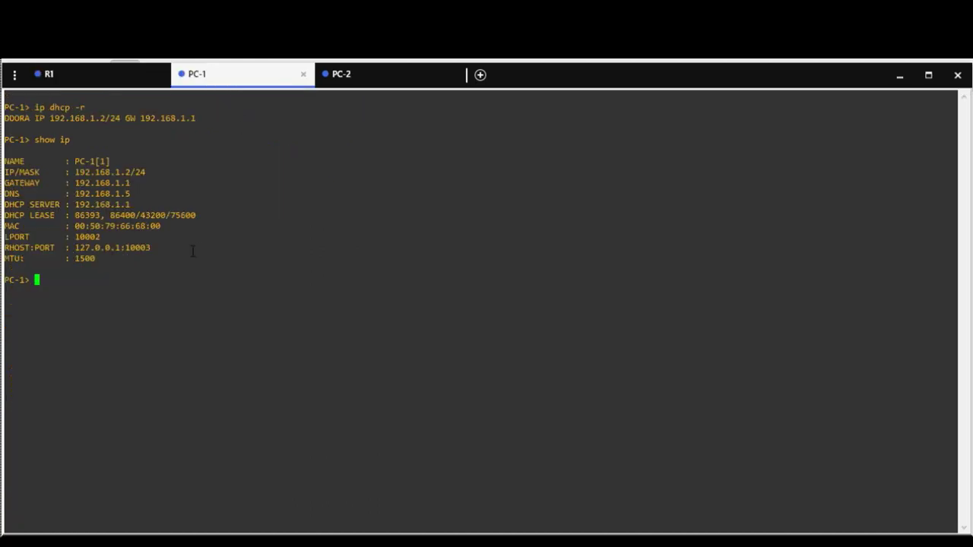
{"action": "type", "text": "ip dh"}
{"action": "type", "text": "cp -r"}
{"action": "key", "text": "Return"}
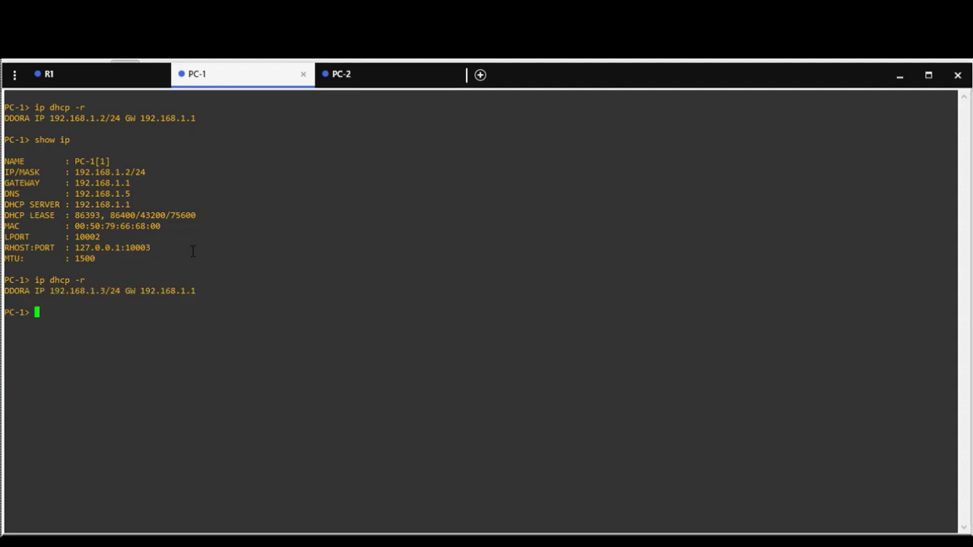
{"action": "left_click_drag", "start_coordinate": [30, 291], "coordinate": [130, 292]}
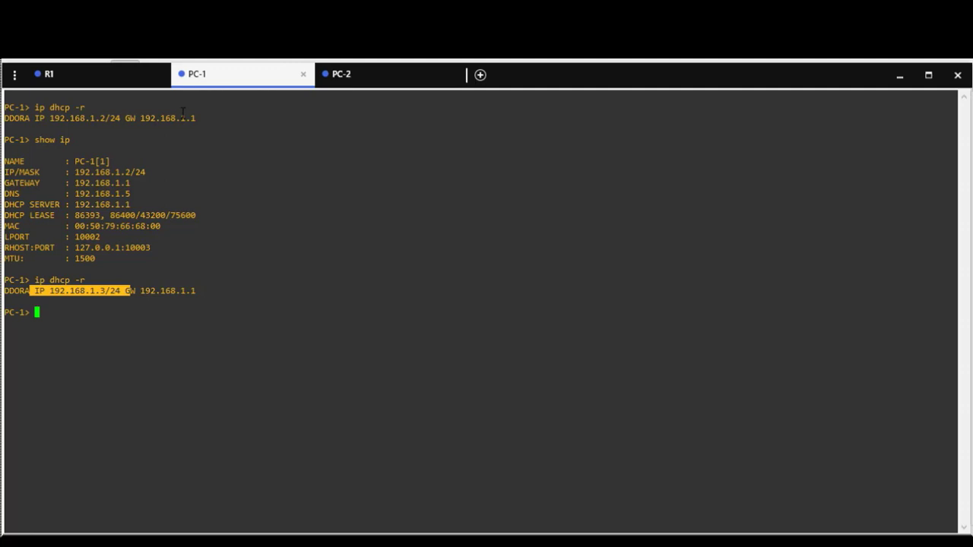
- Renew PC-2's DHCP lease and confirm it keeps its reserved 192.168.1.6 address
{"action": "left_click", "coordinate": [353, 86]}
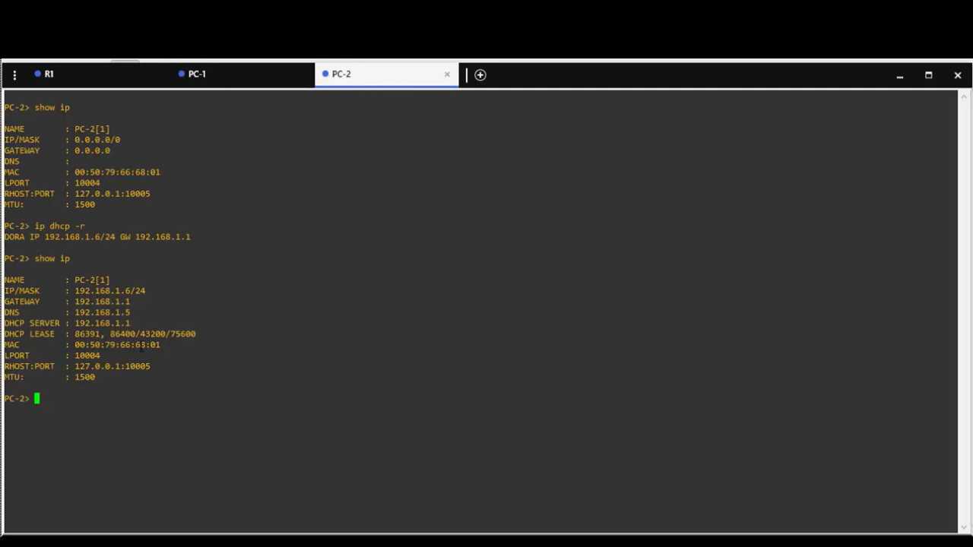
{"action": "type", "text": "ip dhcp -r"}
{"action": "key", "text": "Return"}
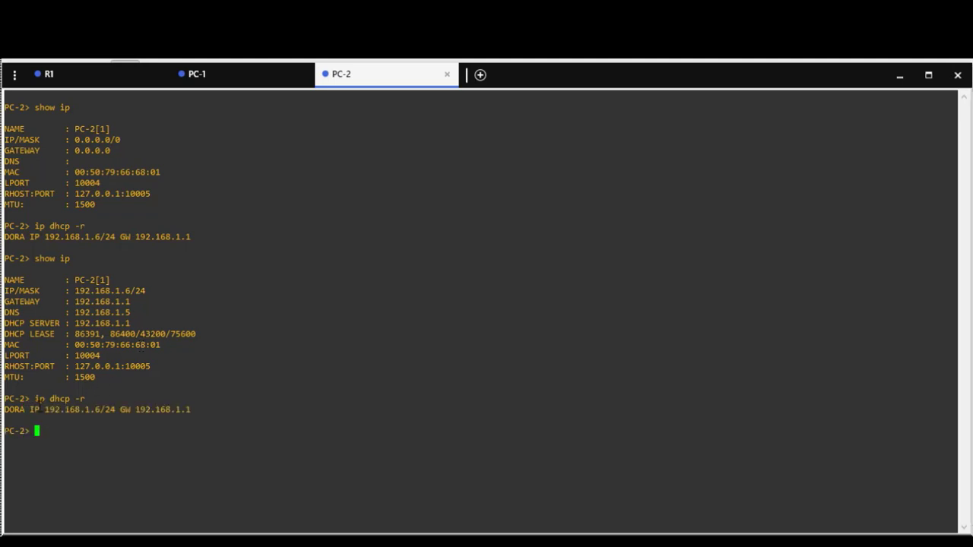
{"action": "left_click_drag", "start_coordinate": [29, 409], "coordinate": [134, 409]}
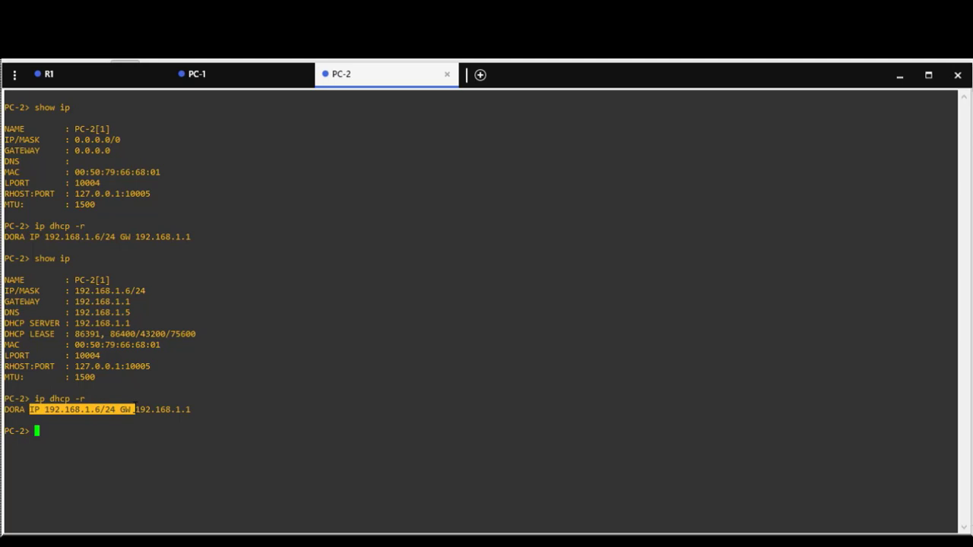
- On R1, run 'show ip dhcp binding' and compare 192.168.1.3 automatic against the earlier 192.168.1.2
{"action": "left_click", "coordinate": [120, 82]}
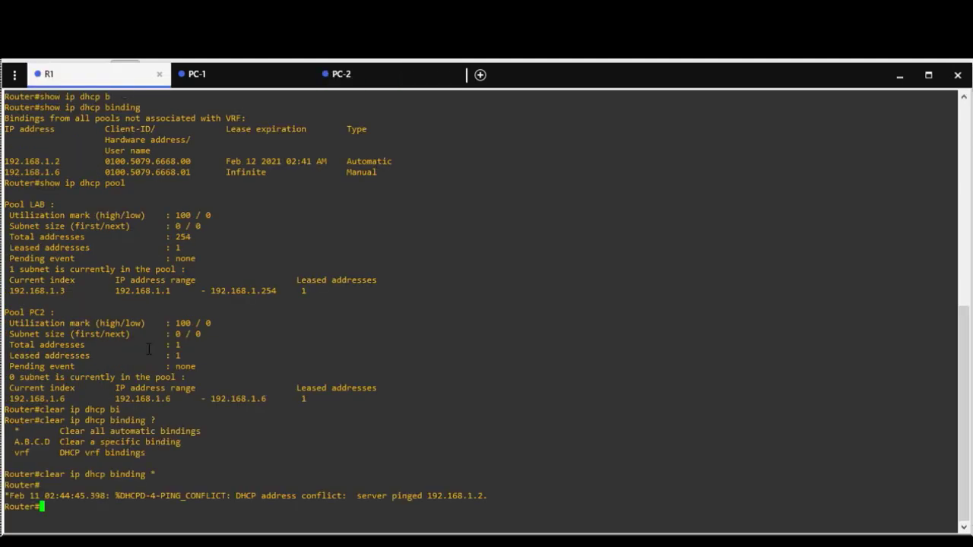
{"action": "type", "text": "show ip dhcp bi"}
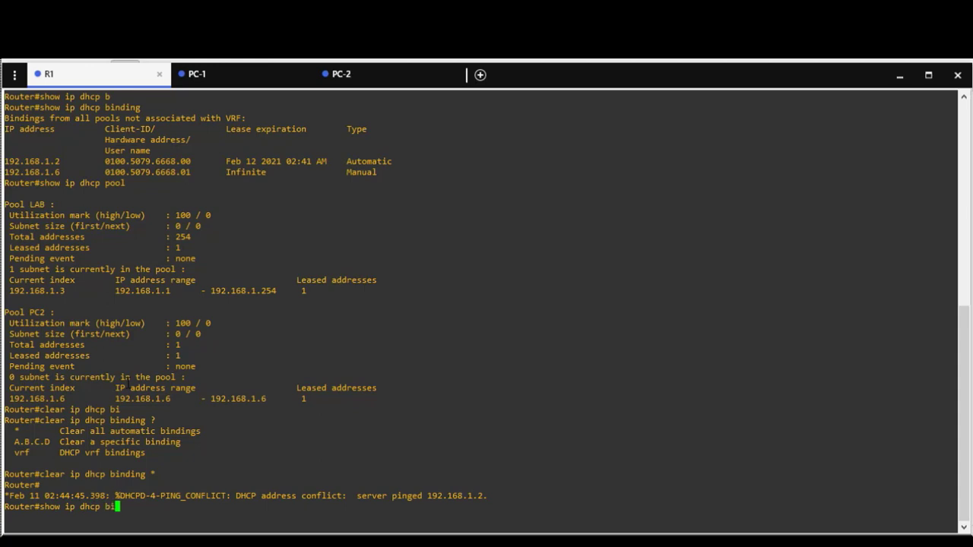
{"action": "key", "text": "Tab"}
{"action": "key", "text": "Return"}
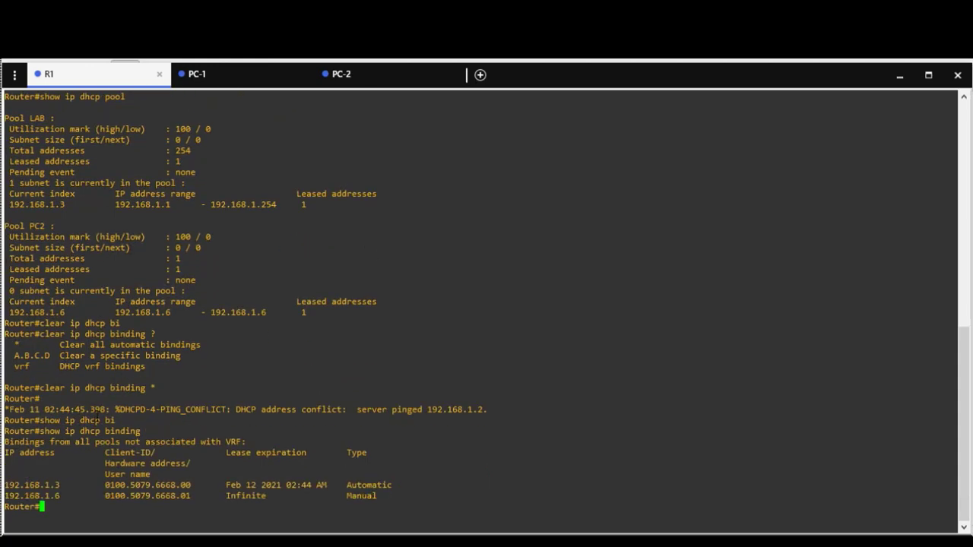
{"action": "left_click_drag", "start_coordinate": [4, 485], "coordinate": [405, 486]}
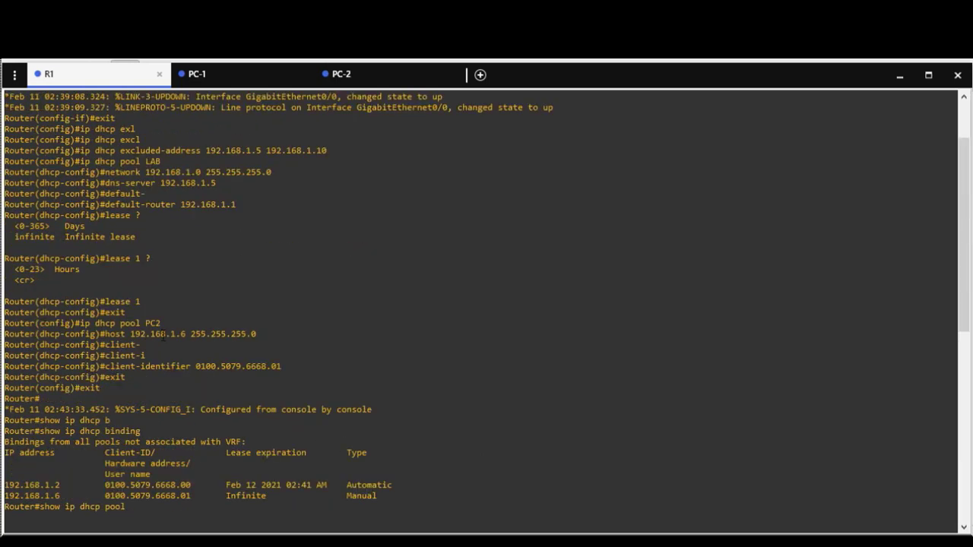
{"action": "left_click_drag", "start_coordinate": [5, 485], "coordinate": [215, 485]}
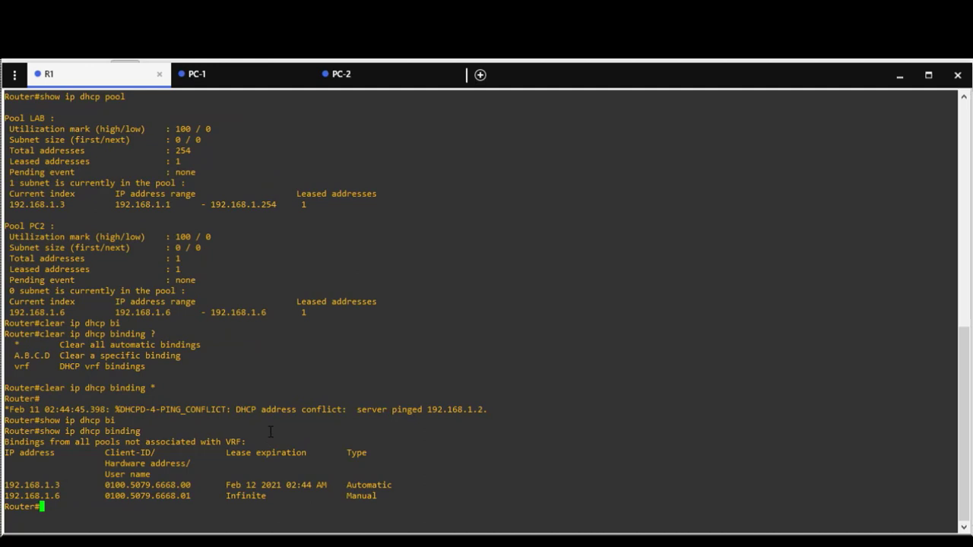
- Copy R1's running-config to startup-config, accepting the default filename
{"action": "type", "text": "copy run"}
{"action": "key", "text": "Tab"}
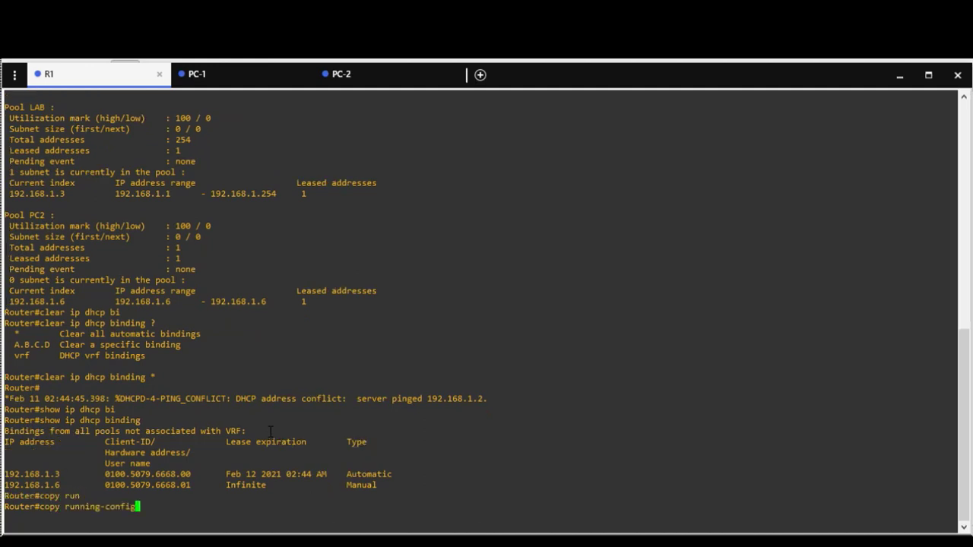
{"action": "type", "text": "st"}
{"action": "key", "text": "Tab"}
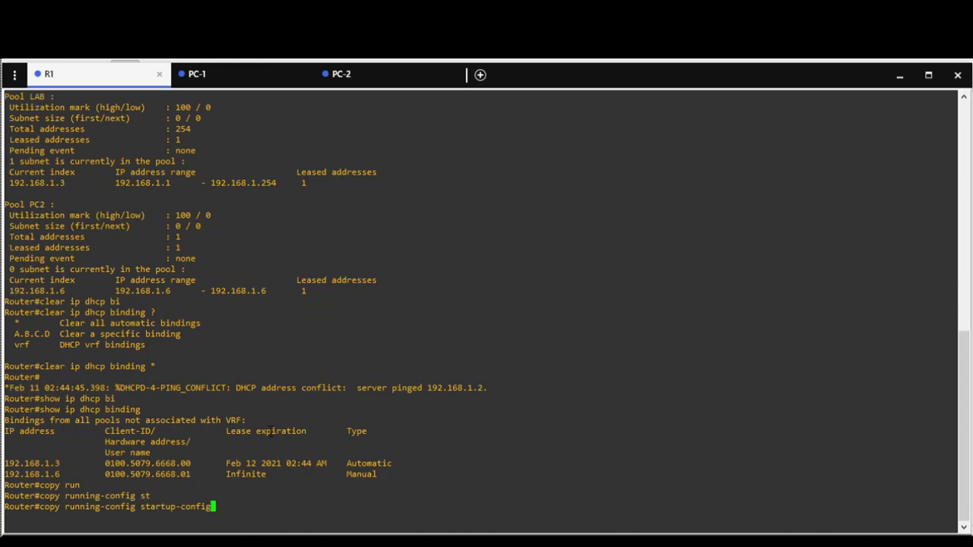
{"action": "key", "text": "Return"}
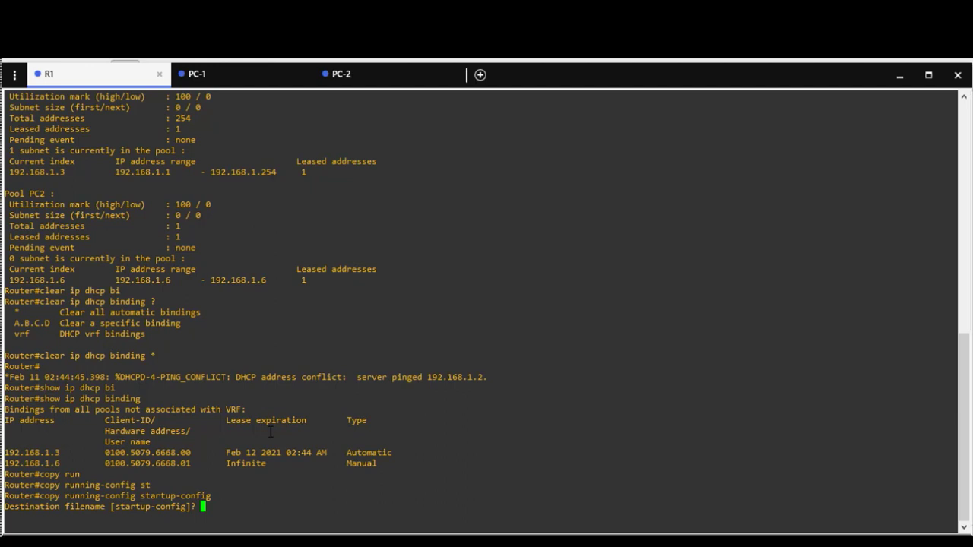
{"action": "key", "text": "Return"}
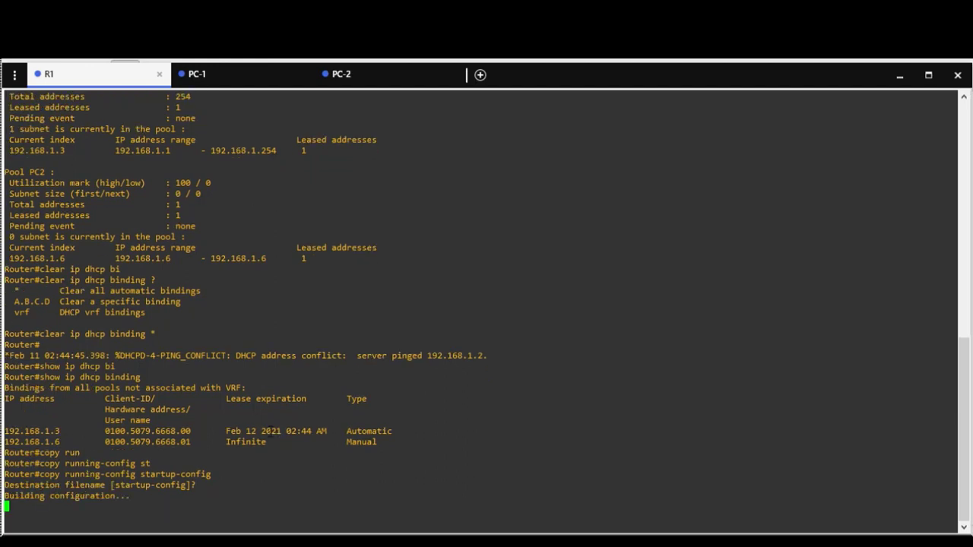